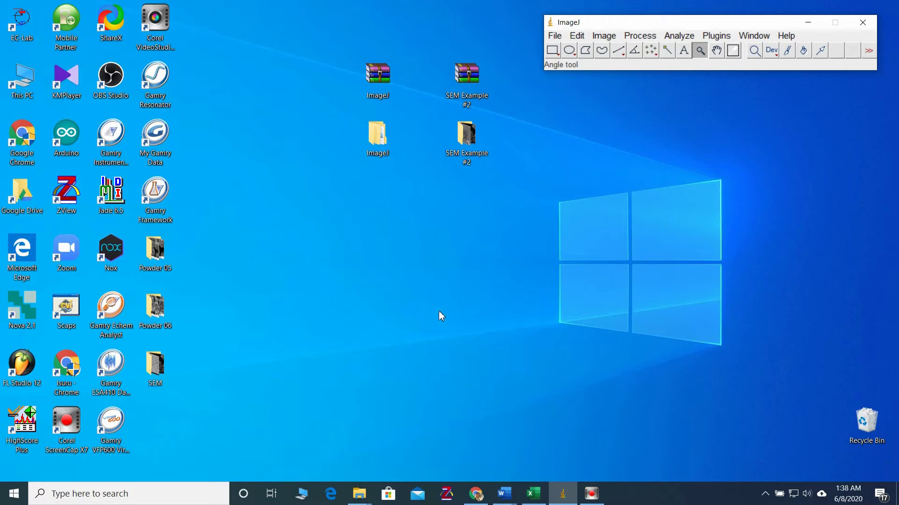
# Open the 1024x768 SEM image Example 1.jpg from the SEM Example #2 folder.
pyautogui.click(558, 34)
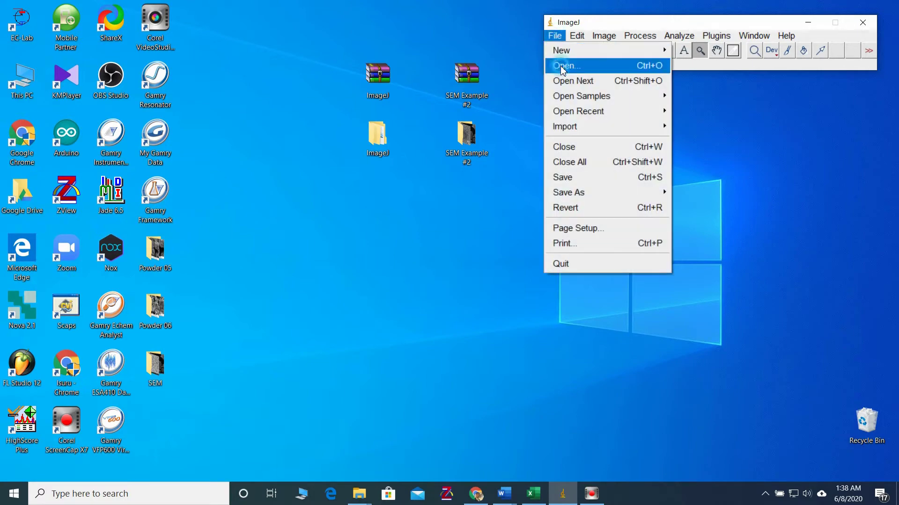
pyautogui.click(561, 66)
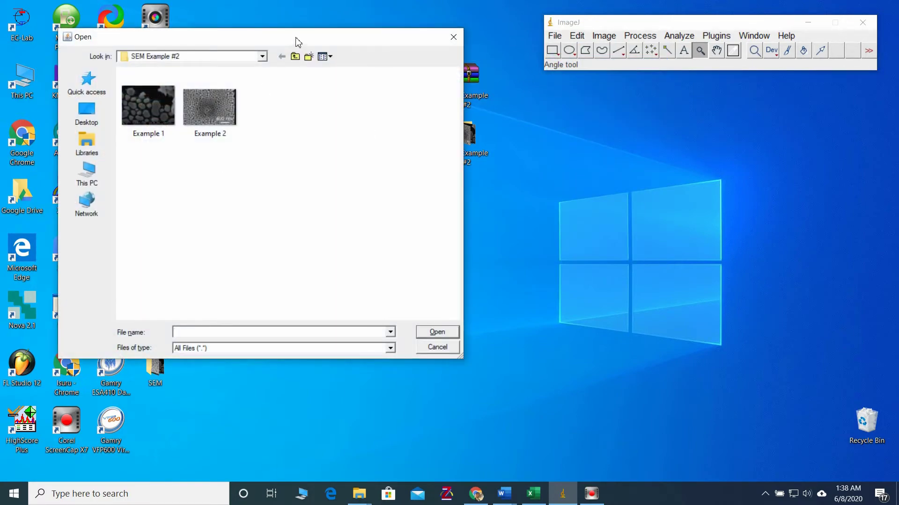
pyautogui.moveTo(295, 42); pyautogui.dragTo(337, 98)
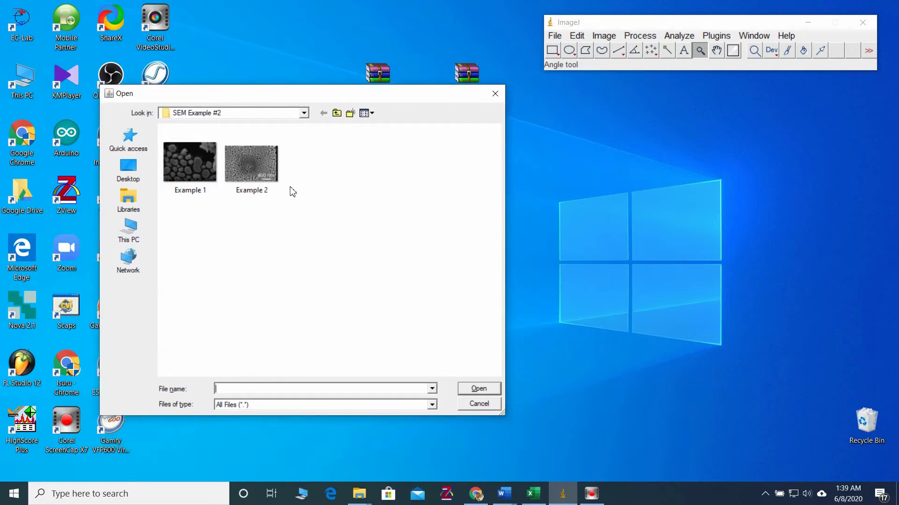
pyautogui.click(178, 165)
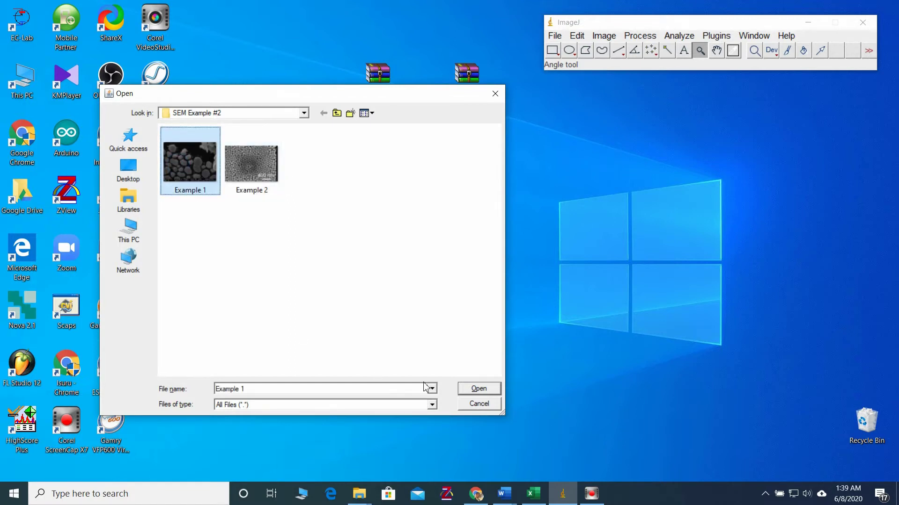
pyautogui.click(477, 389)
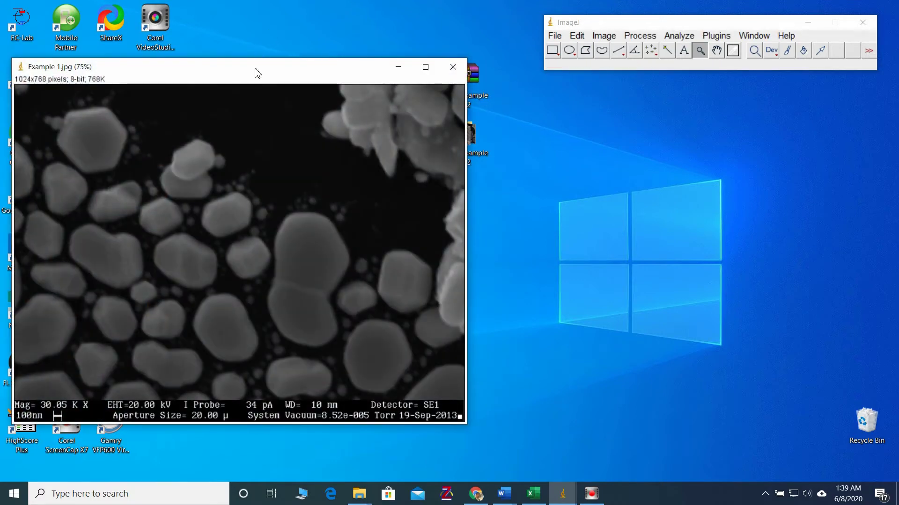
# Zoom in to 2400% on the 100 nm scale bar at the bottom of the micrograph.
pyautogui.moveTo(254, 68); pyautogui.dragTo(297, 38)
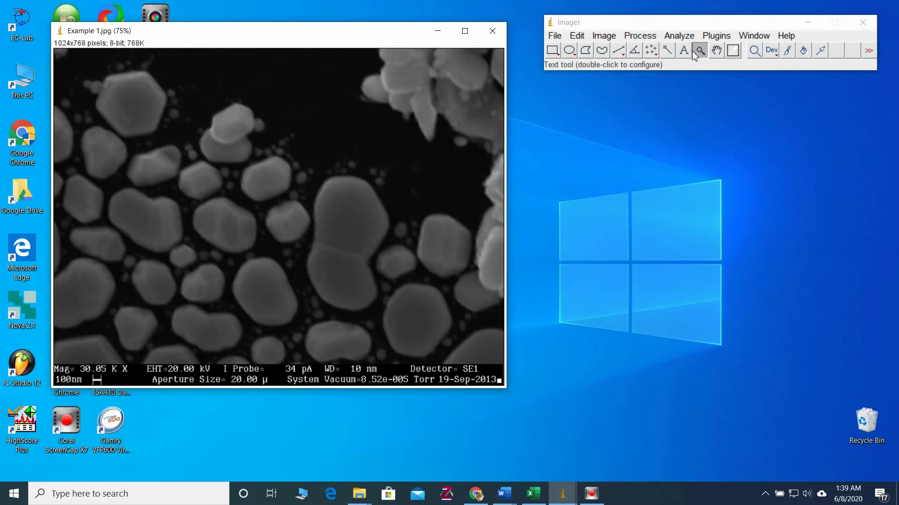
pyautogui.click(96, 379)
pyautogui.click(133, 375)
pyautogui.click(134, 374)
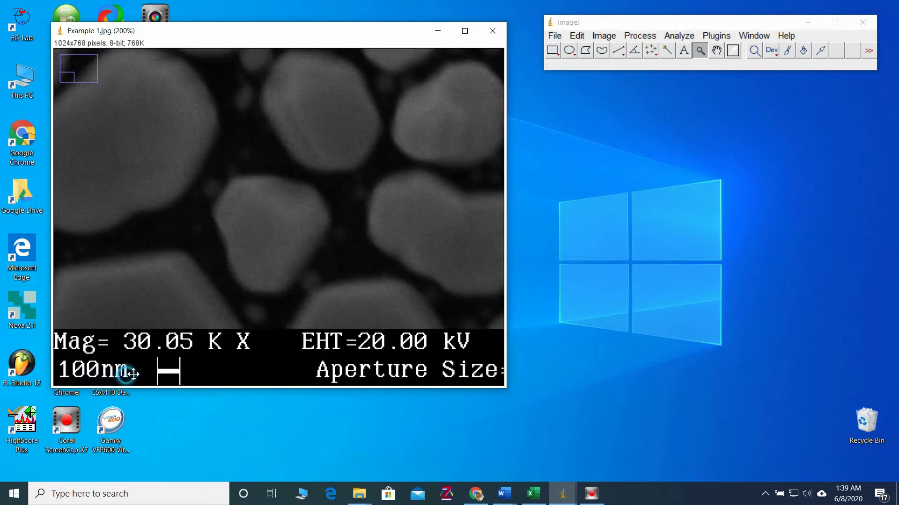
pyautogui.click(136, 372)
pyautogui.click(157, 368)
pyautogui.click(214, 363)
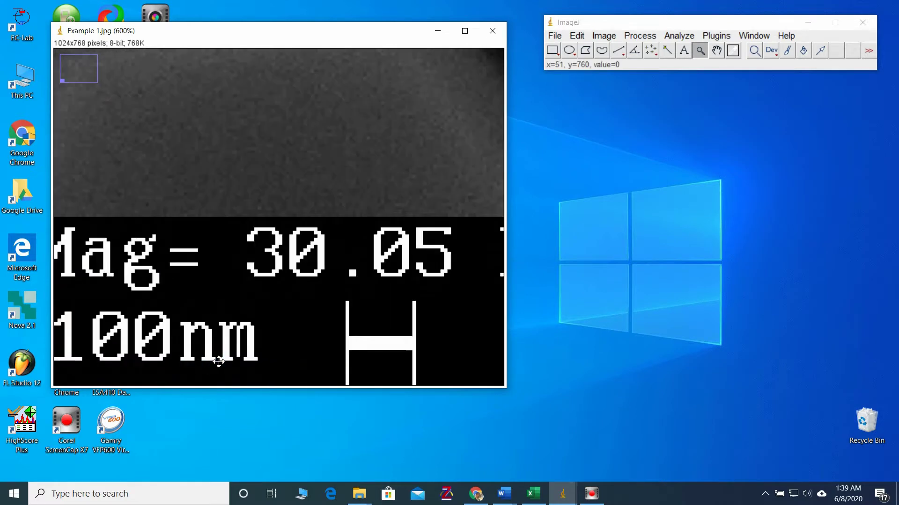
pyautogui.click(405, 353)
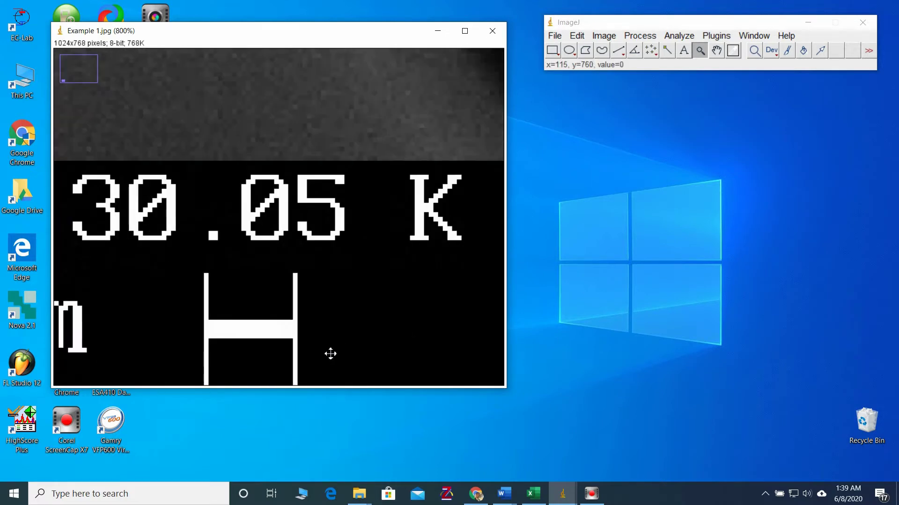
pyautogui.click(274, 362)
pyautogui.click(255, 333)
pyautogui.click(257, 335)
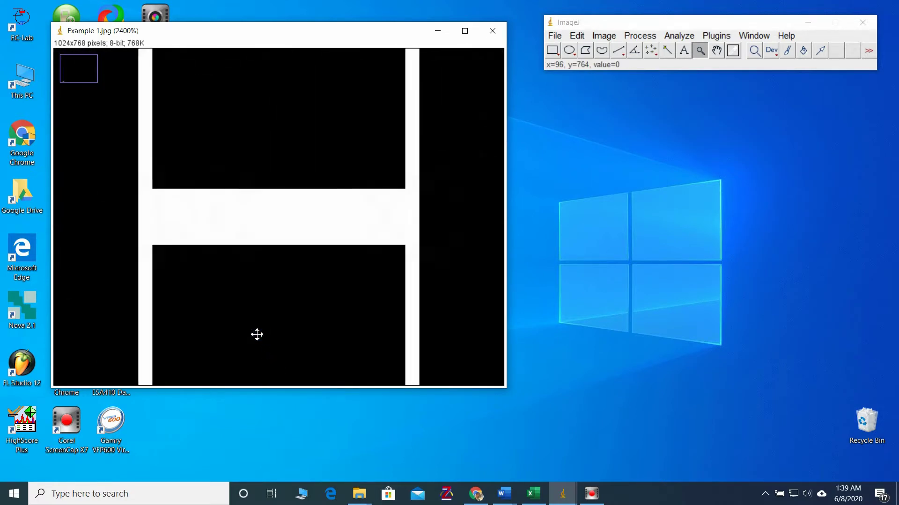
# Draw a straight line across the scale bar and set the scale to 100 nm known distance.
pyautogui.click(620, 51)
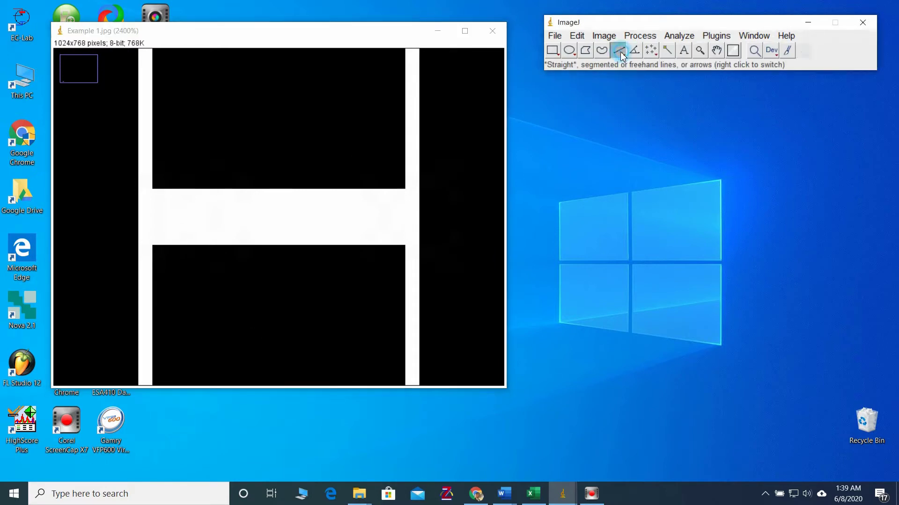
pyautogui.click(146, 213)
pyautogui.moveTo(169, 216); pyautogui.dragTo(411, 217)
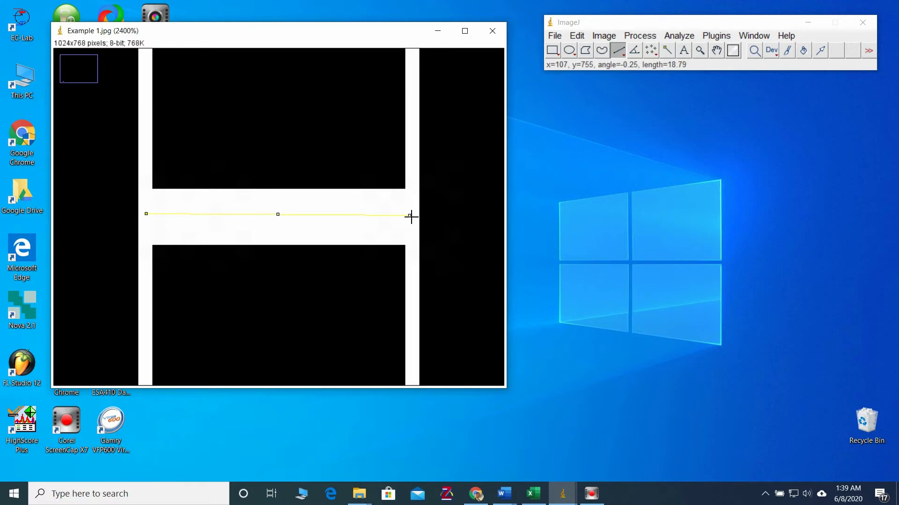
pyautogui.click(722, 38)
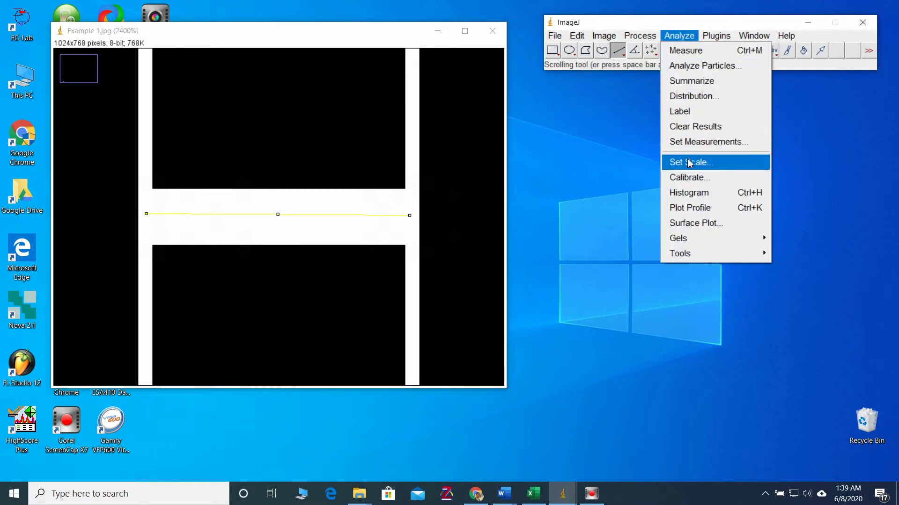
pyautogui.click(690, 165)
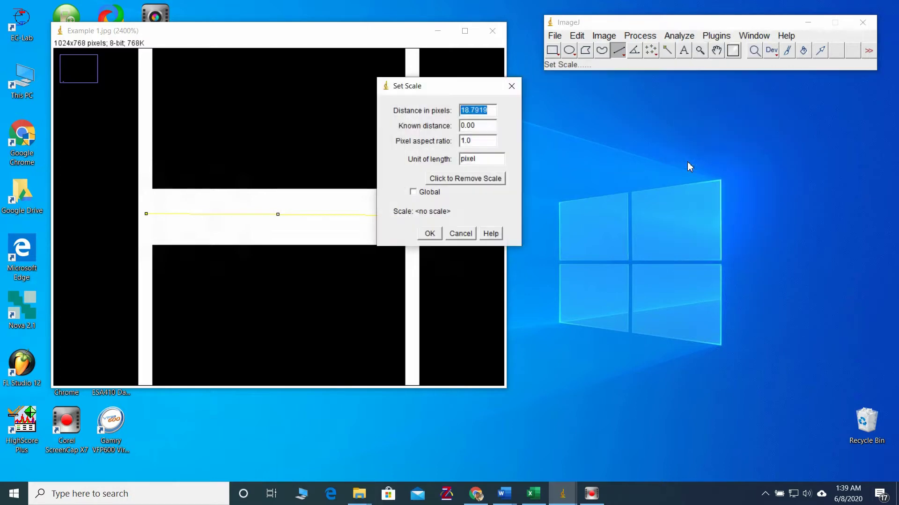
pyautogui.doubleClick(477, 126)
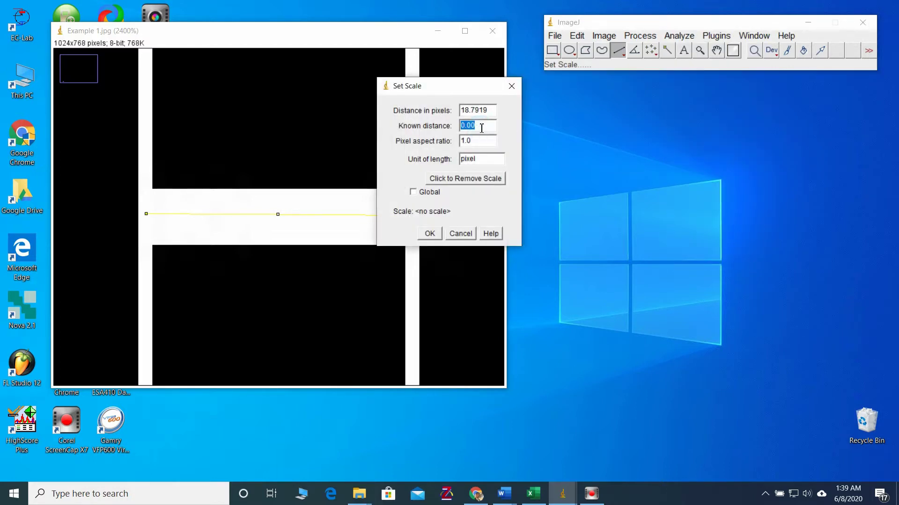
pyautogui.write('100')
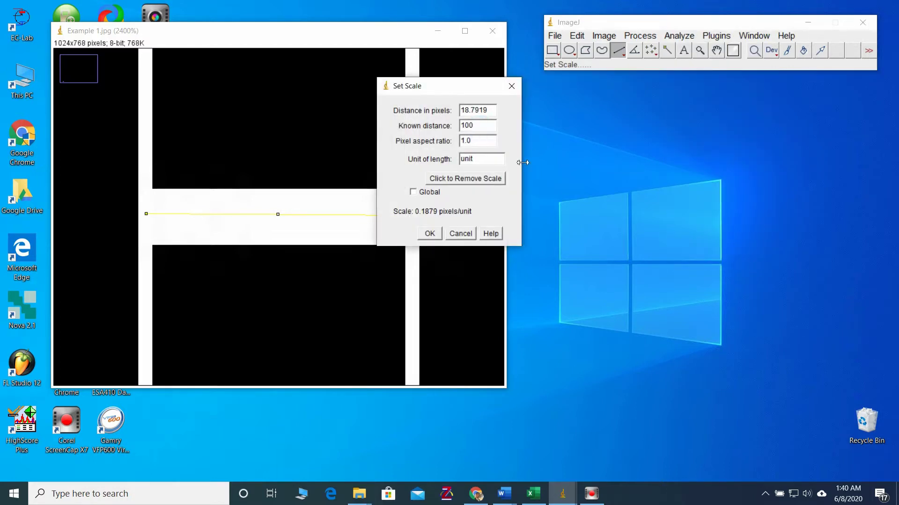
pyautogui.doubleClick(480, 162)
pyautogui.write('nm')
pyautogui.click(430, 235)
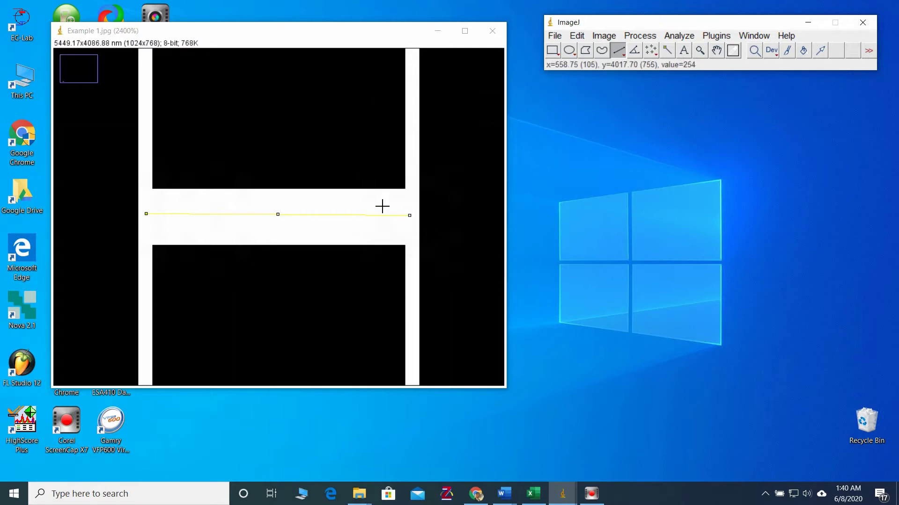
# Zoom back out from the scale bar to view the whole micrograph at 75%.
pyautogui.click(702, 51)
pyautogui.rightClick(311, 192)
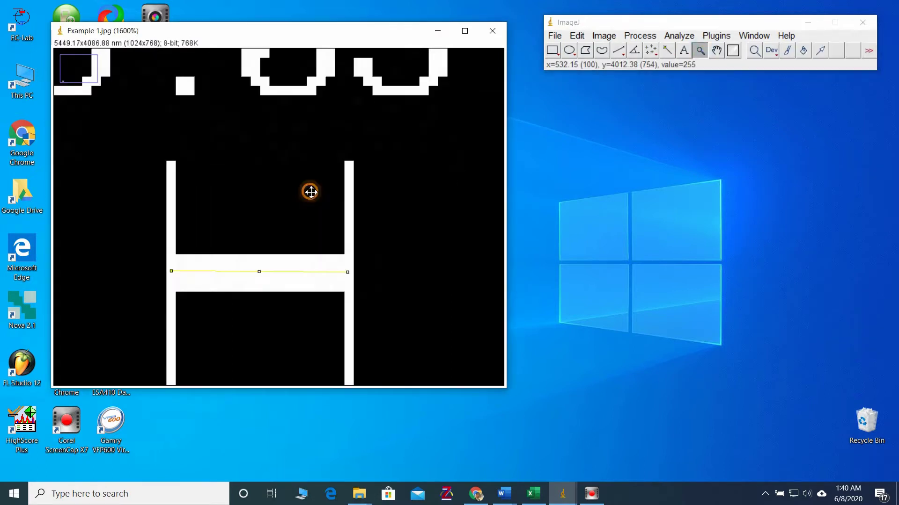
pyautogui.rightClick(311, 193)
pyautogui.rightClick(311, 193)
pyautogui.rightClick(311, 191)
pyautogui.rightClick(311, 191)
pyautogui.rightClick(311, 192)
pyautogui.rightClick(312, 191)
pyautogui.rightClick(310, 191)
pyautogui.rightClick(311, 191)
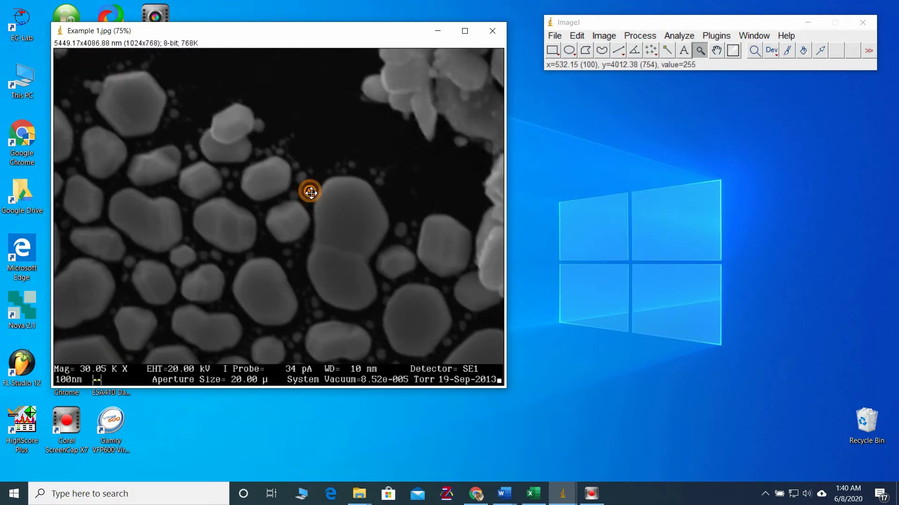
pyautogui.rightClick(310, 192)
pyautogui.rightClick(310, 192)
pyautogui.click(271, 125)
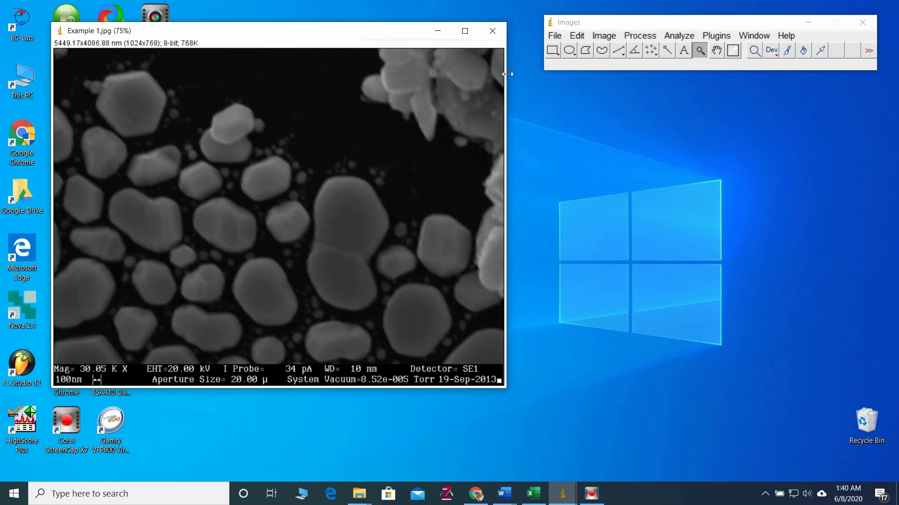
# Select the particle area above the info bar and duplicate it as Example 1-1.jpg.
pyautogui.click(555, 52)
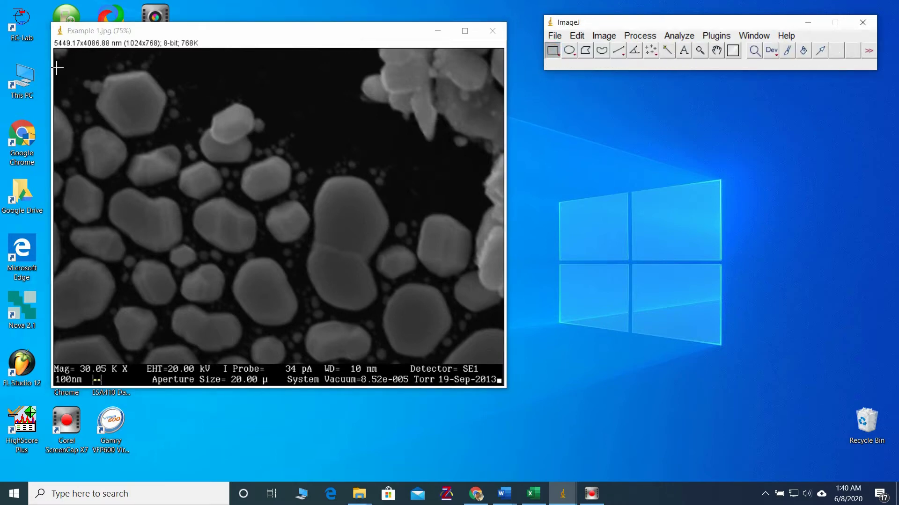
pyautogui.moveTo(56, 65); pyautogui.dragTo(504, 364)
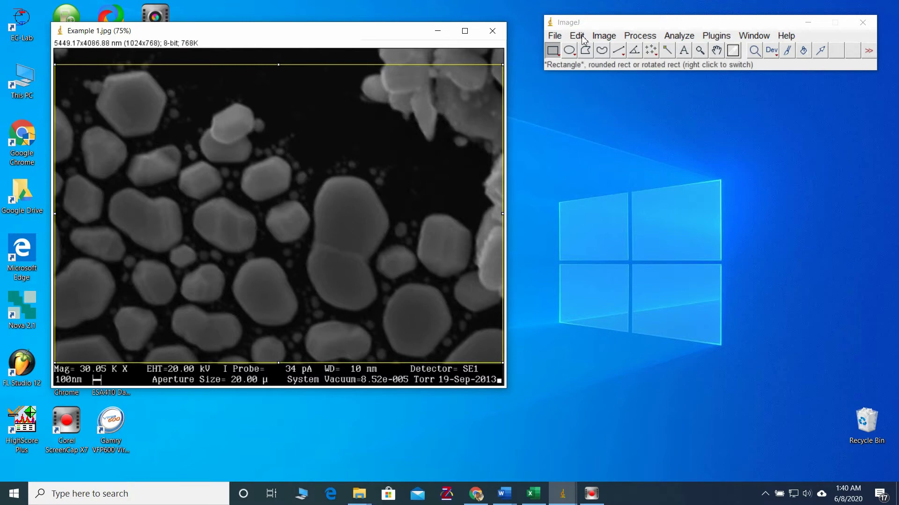
pyautogui.click(599, 36)
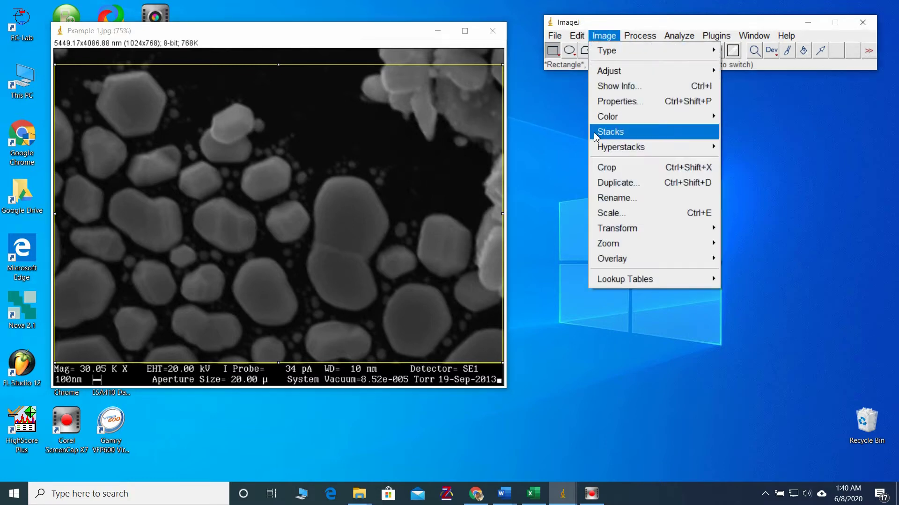
pyautogui.click(613, 182)
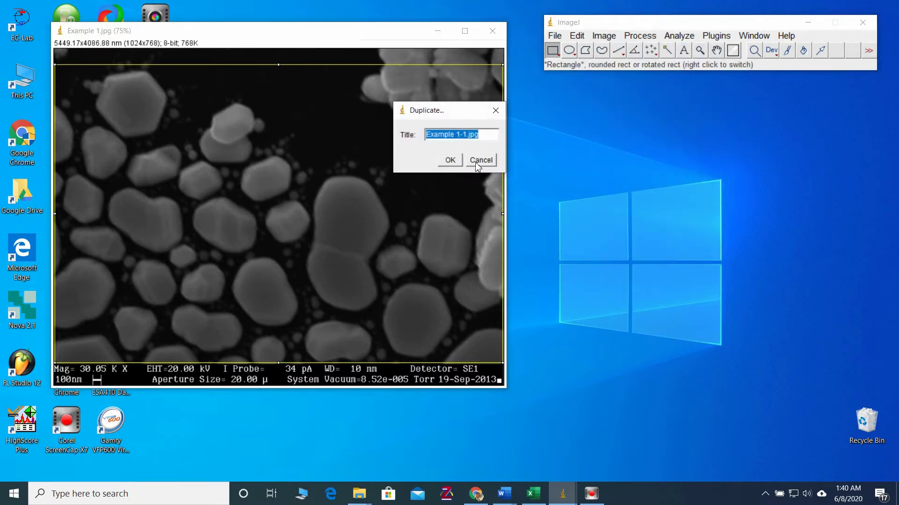
pyautogui.click(449, 161)
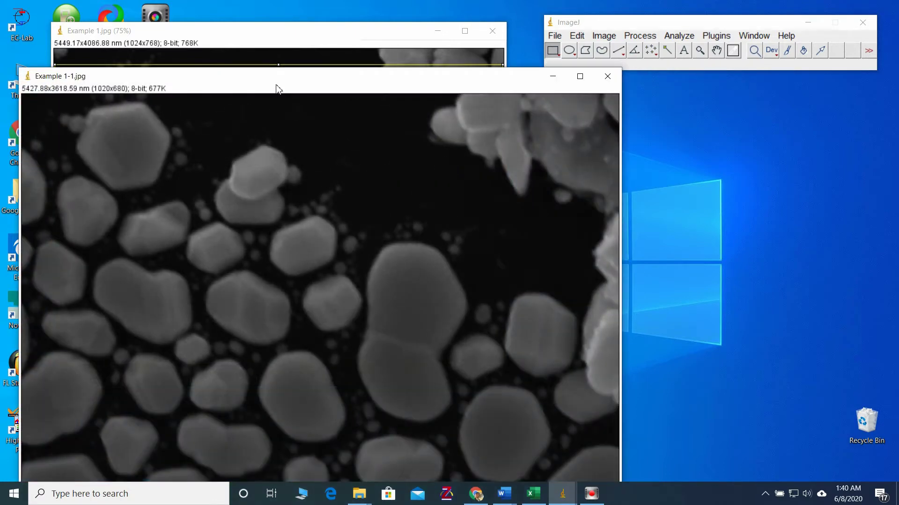
pyautogui.moveTo(275, 85); pyautogui.dragTo(274, 35)
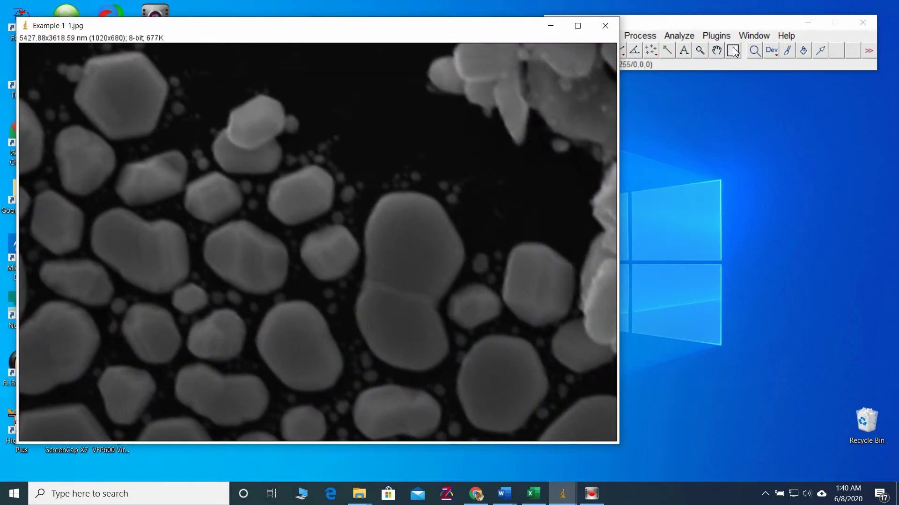
# Bring ImageJ forward and browse the Analyze and Image menus toward Image > Adjust.
pyautogui.click(719, 26)
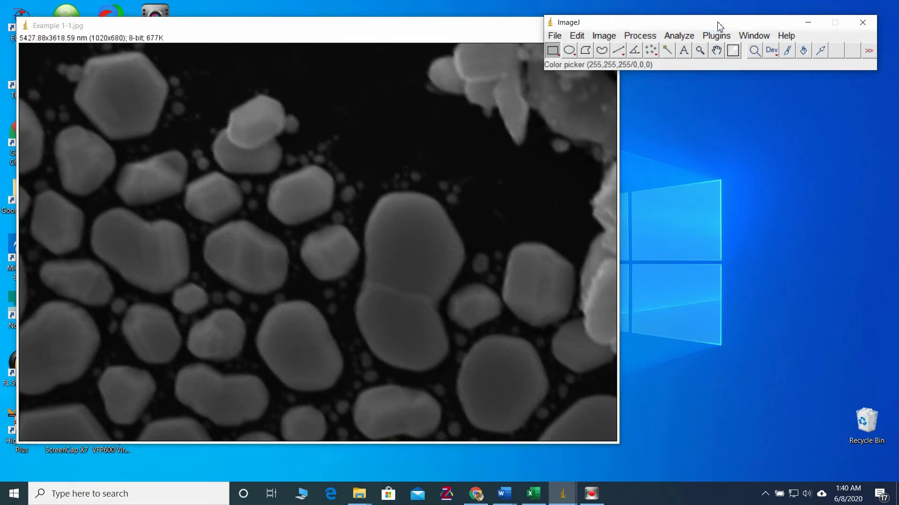
pyautogui.click(682, 39)
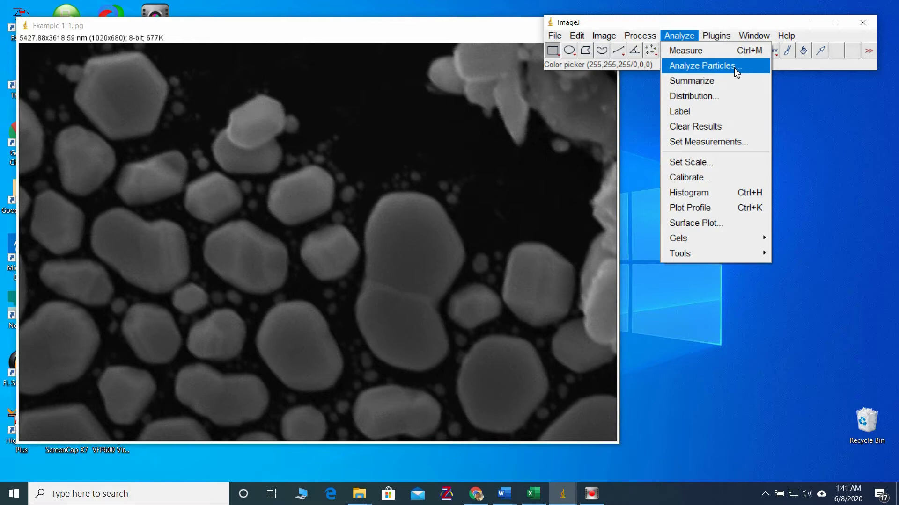
pyautogui.click(577, 36)
pyautogui.moveTo(604, 36)
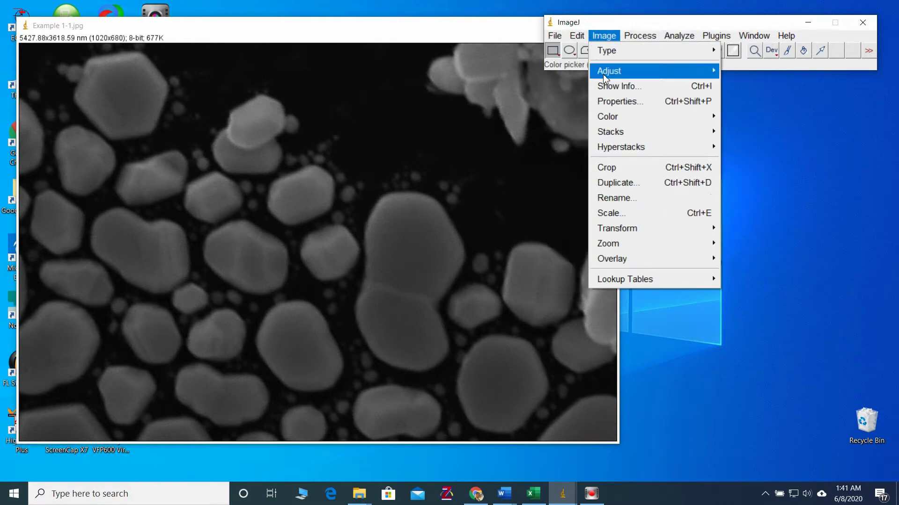
pyautogui.moveTo(608, 70)
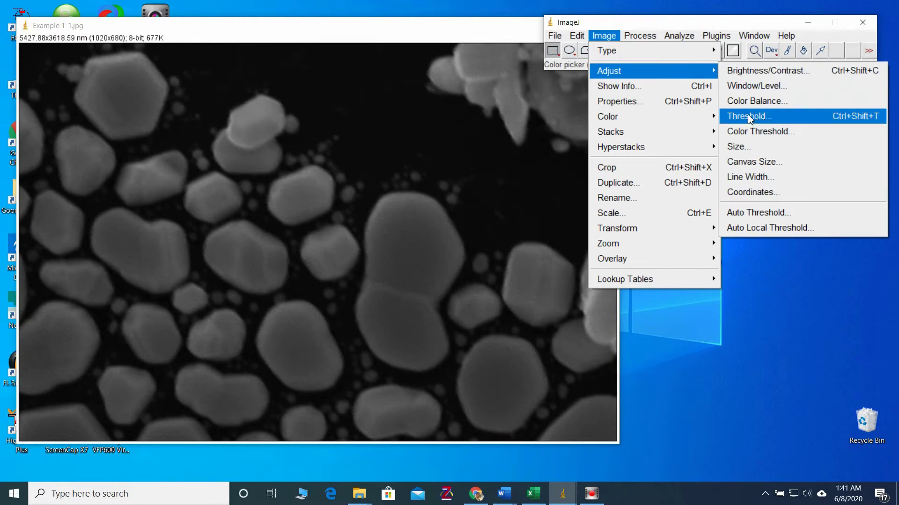
# Open the Threshold dialog, raise the lower limit from 45 to 71, then try Auto.
pyautogui.click(797, 120)
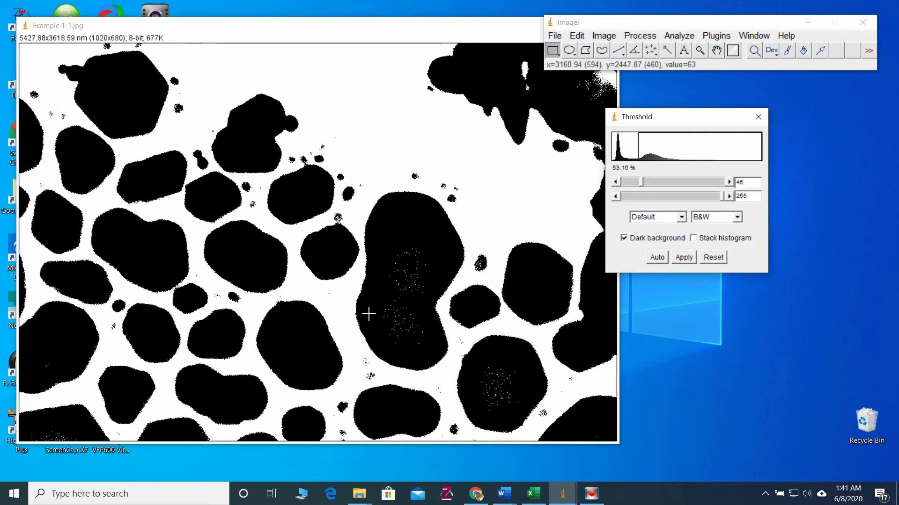
pyautogui.click(641, 183)
pyautogui.moveTo(642, 185)
pyautogui.mouseDown()
pyautogui.moveTo(652, 188)
pyautogui.moveTo(637, 190)
pyautogui.mouseUp()
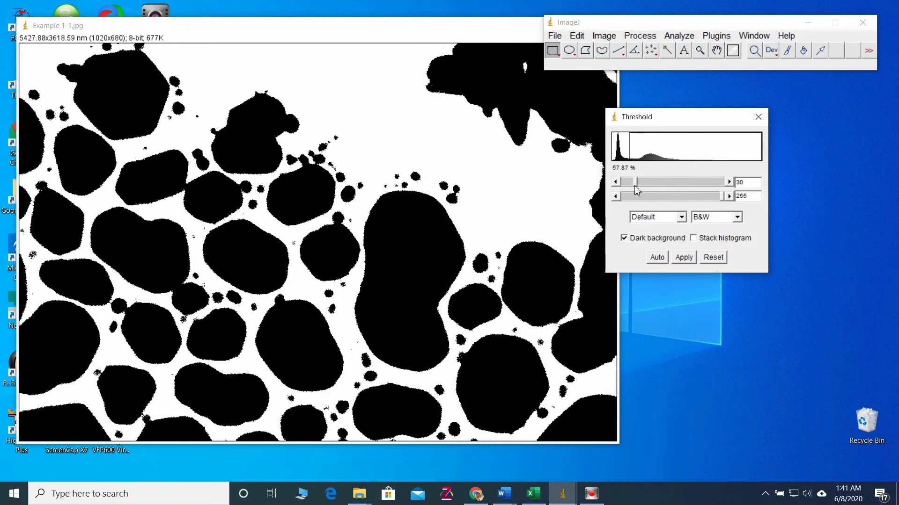
pyautogui.click(657, 259)
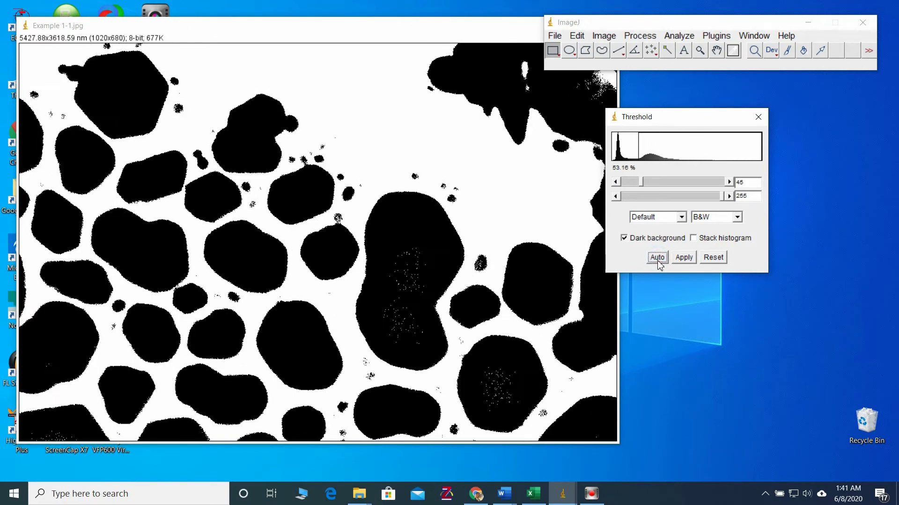
# Try the Huang, Intermodes and MaxEntropy threshold methods, then return to Default.
pyautogui.click(681, 218)
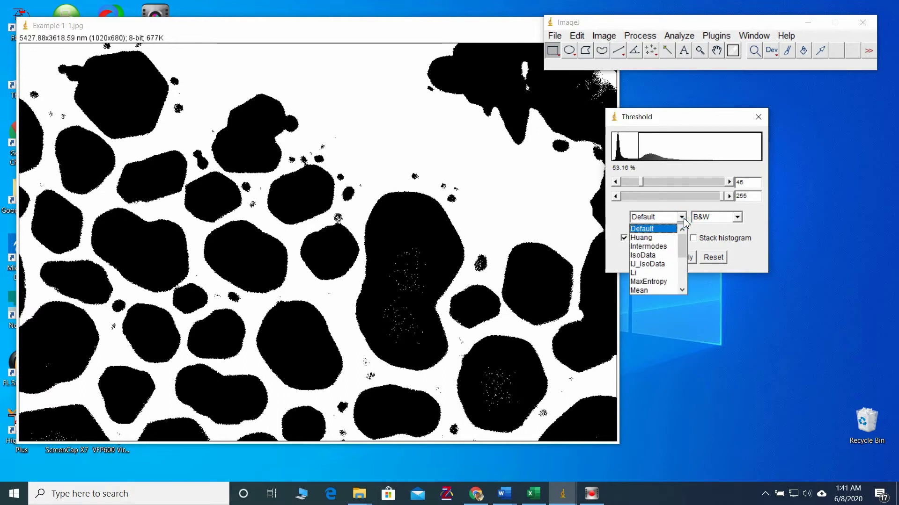
pyautogui.click(683, 220)
pyautogui.press('Down')
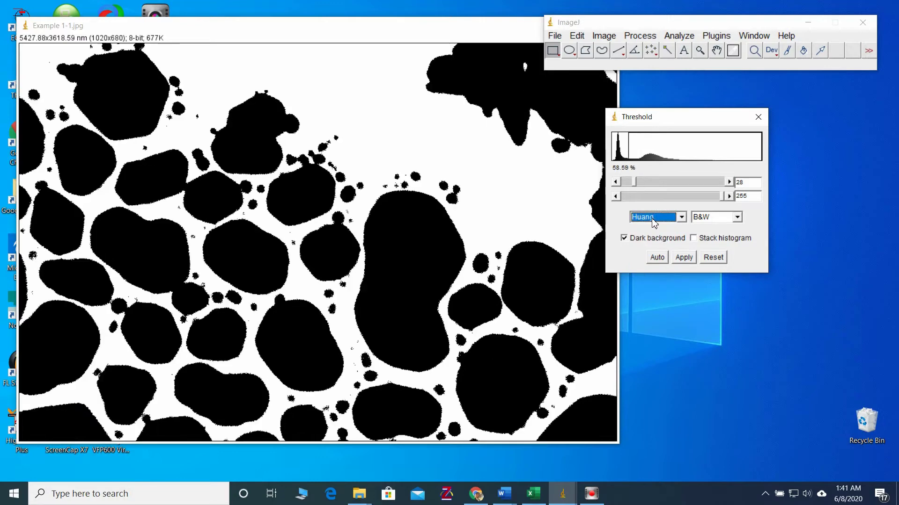
pyautogui.press('Down')
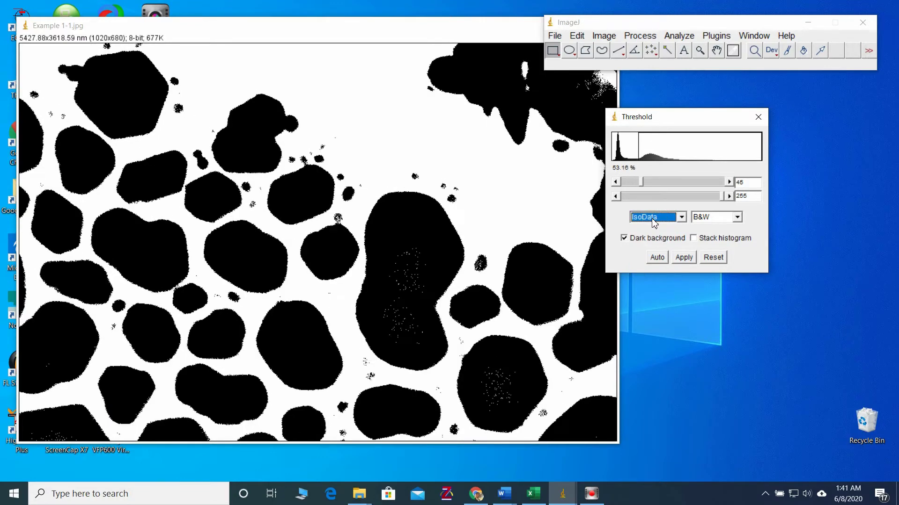
pyautogui.press('Down')
pyautogui.press('Down')
pyautogui.press('Up')
pyautogui.press('Up')
pyautogui.press('Up')
pyautogui.press('Up')
pyautogui.press('Up')
# Preview the threshold in Red and B&W, apply Auto, then Reset to plain grayscale.
pyautogui.click(737, 218)
pyautogui.click(706, 229)
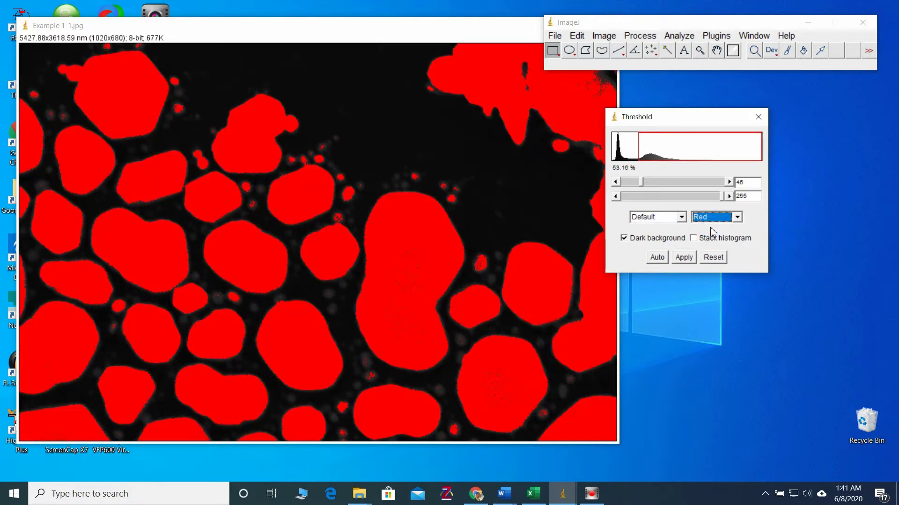
pyautogui.click(737, 217)
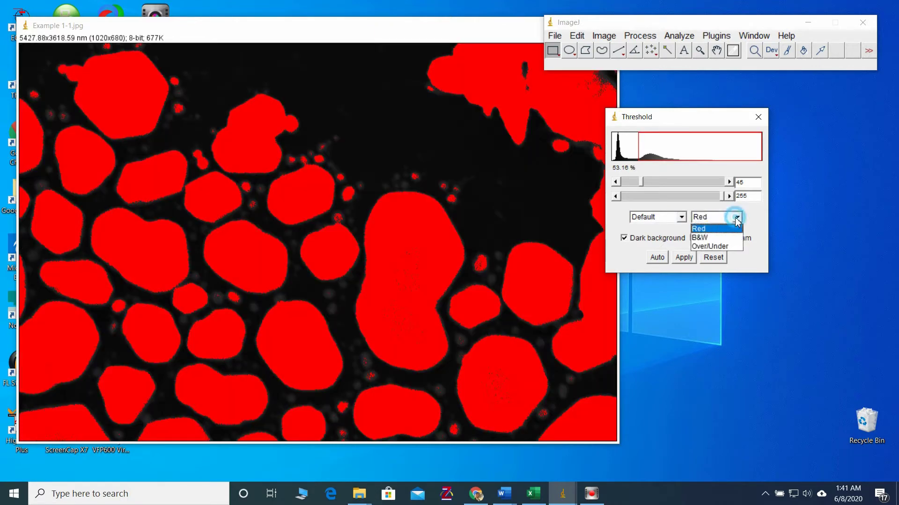
pyautogui.click(713, 238)
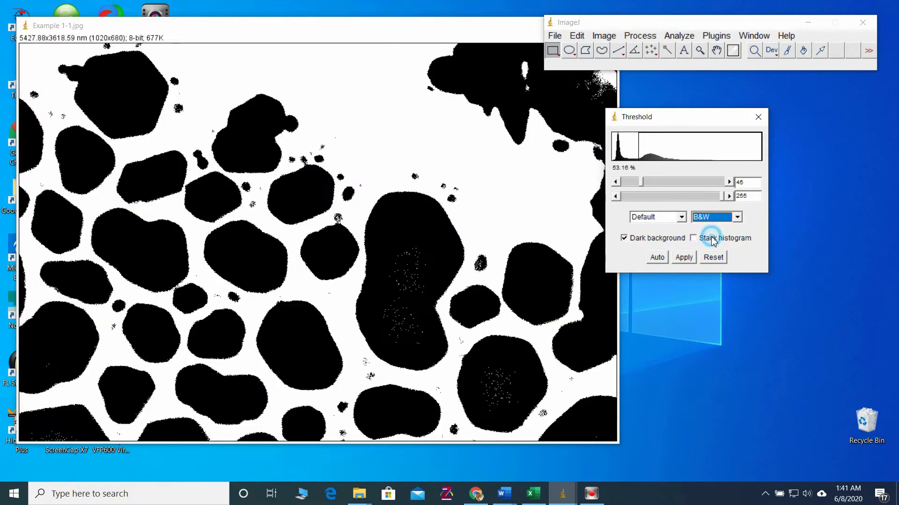
pyautogui.click(655, 257)
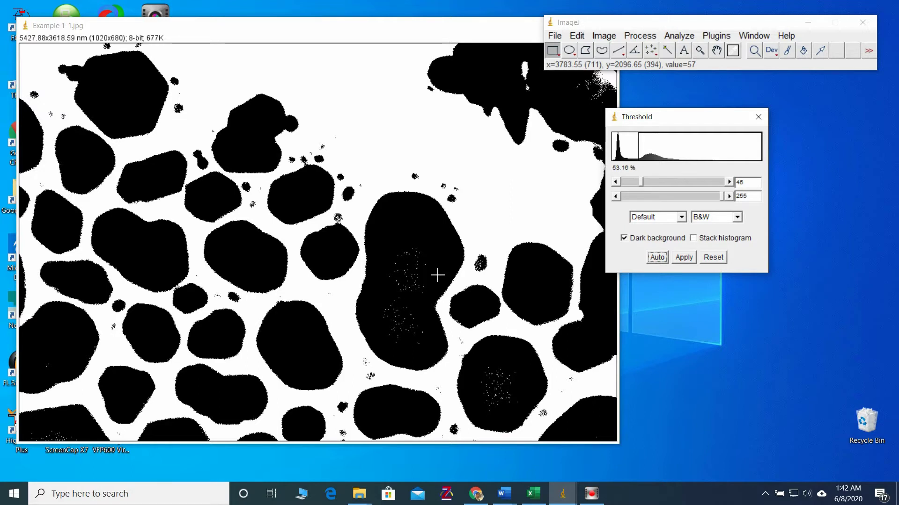
pyautogui.click(713, 258)
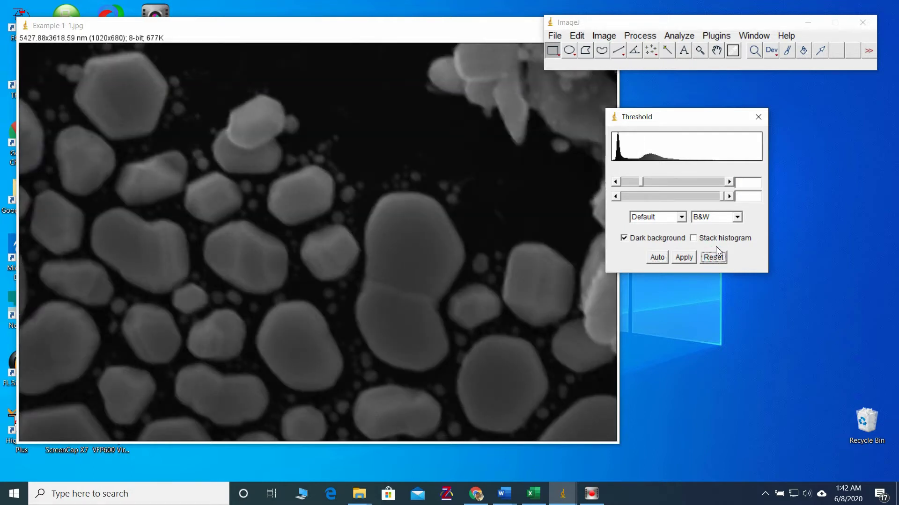
# Close Threshold and run Process > FFT > Bandpass Filter with 1000 and 2 pixel limits.
pyautogui.click(759, 118)
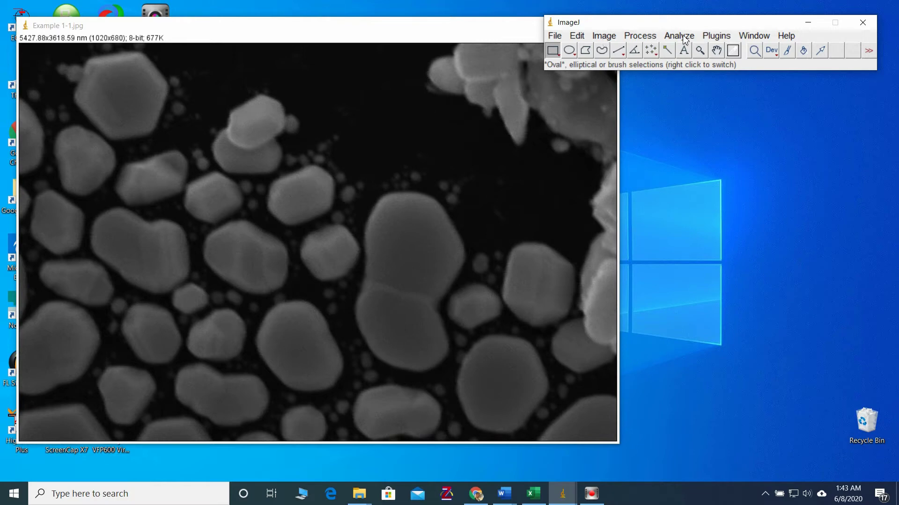
pyautogui.click(646, 37)
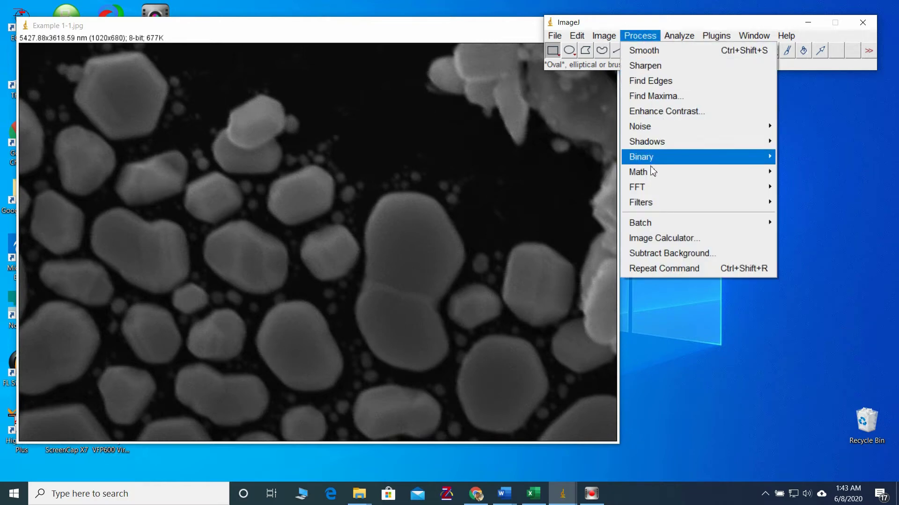
pyautogui.moveTo(652, 191)
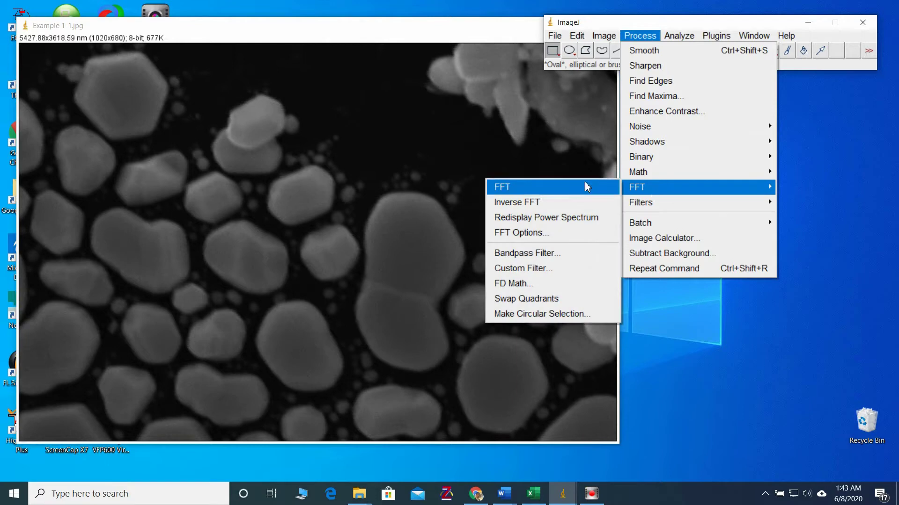
pyautogui.click(551, 259)
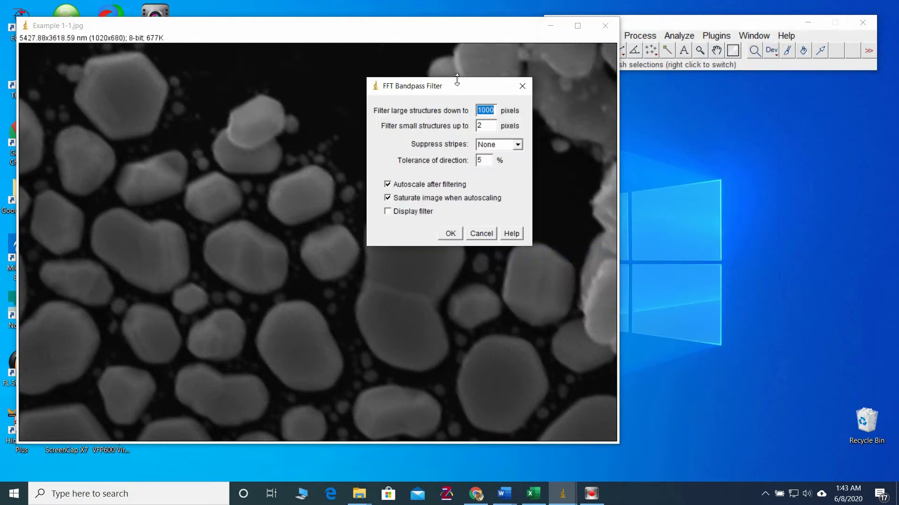
pyautogui.moveTo(452, 96); pyautogui.dragTo(670, 96)
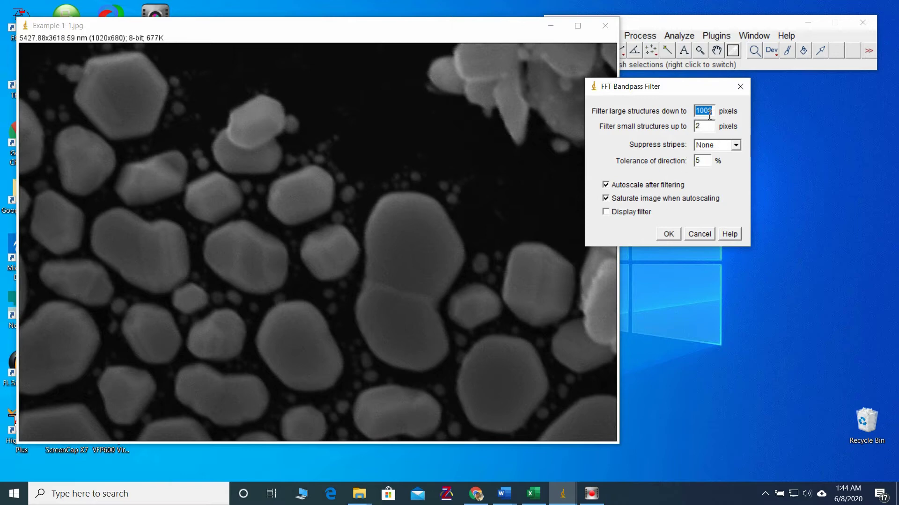
pyautogui.click(668, 234)
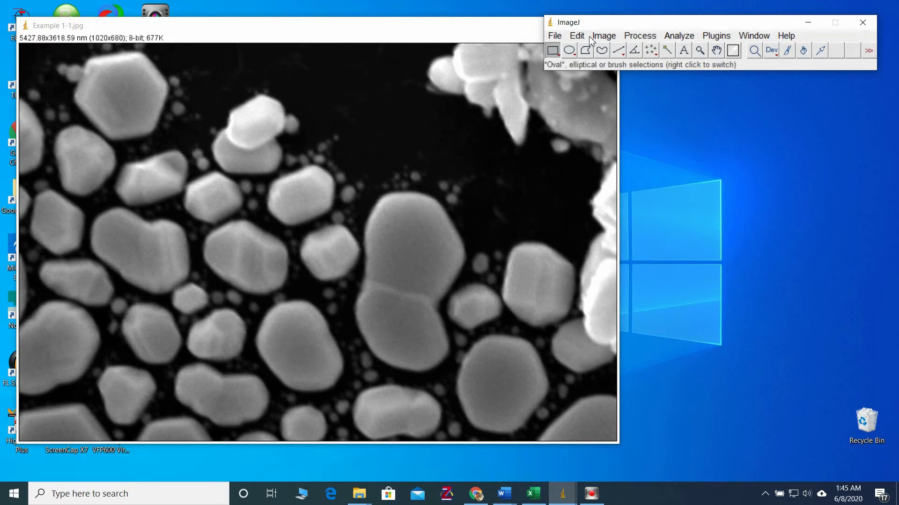
# Open the Threshold dialog (Default, 78–255) and zoom to 400% to inspect the particle mask.
pyautogui.click(604, 36)
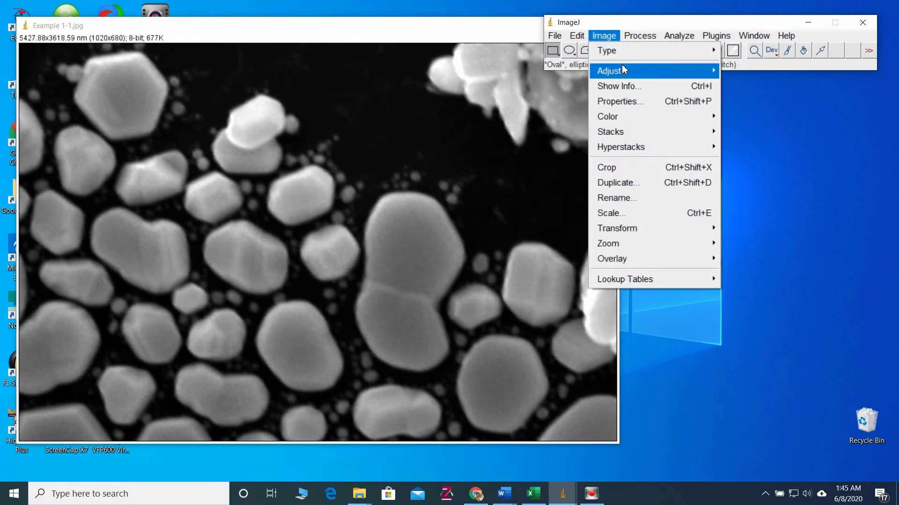
pyautogui.moveTo(623, 69)
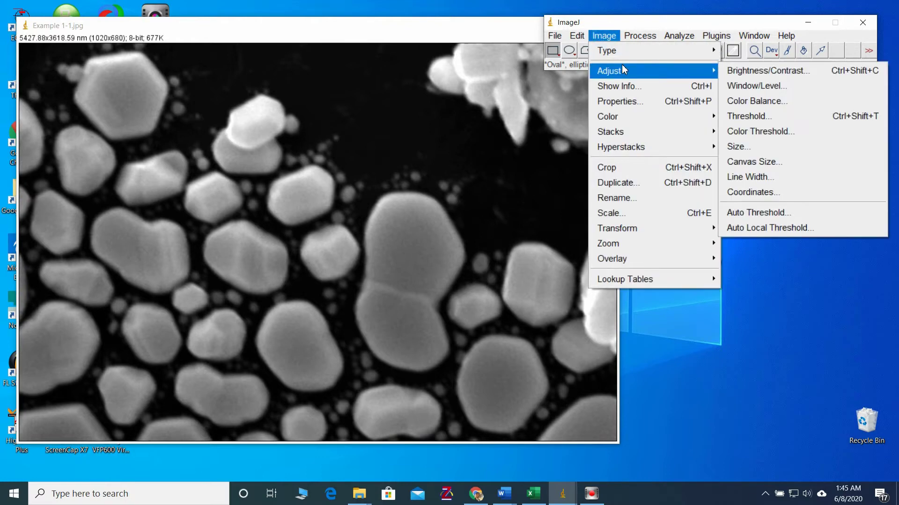
pyautogui.click(773, 115)
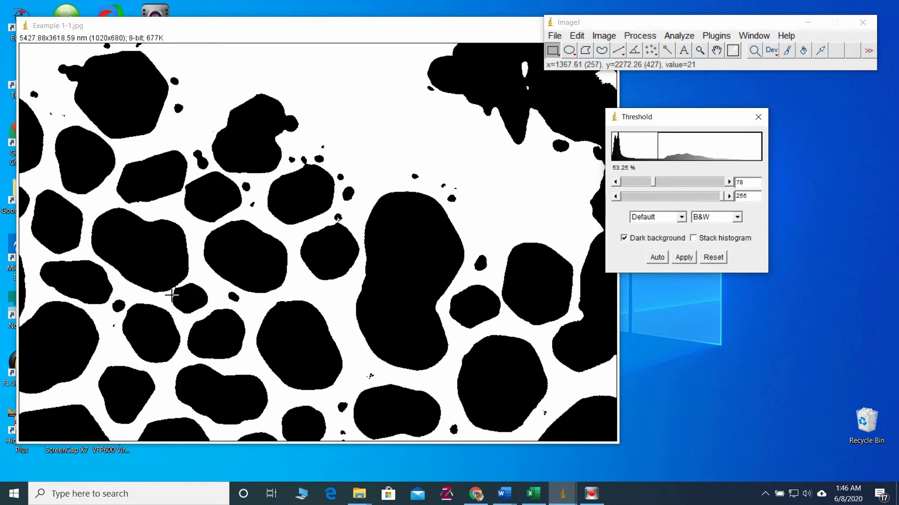
pyautogui.click(700, 50)
pyautogui.click(171, 293)
pyautogui.click(255, 238)
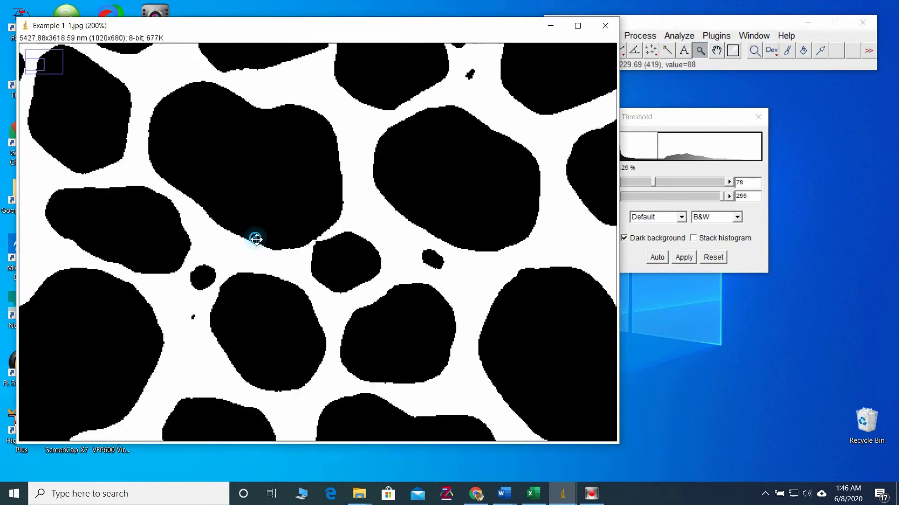
pyautogui.click(312, 254)
pyautogui.click(327, 240)
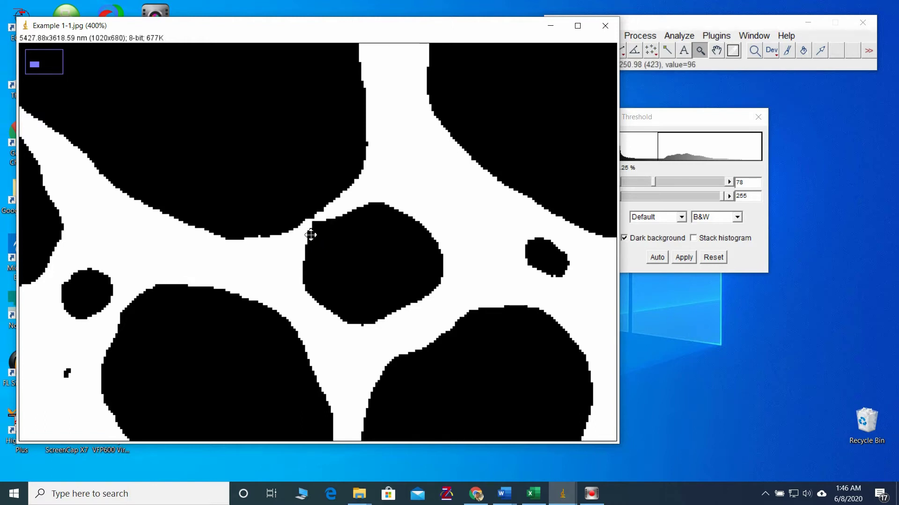
# Adjust the threshold's lower limit to 80 and zoom back out to the full image.
pyautogui.click(661, 120)
pyautogui.moveTo(661, 120); pyautogui.dragTo(708, 115)
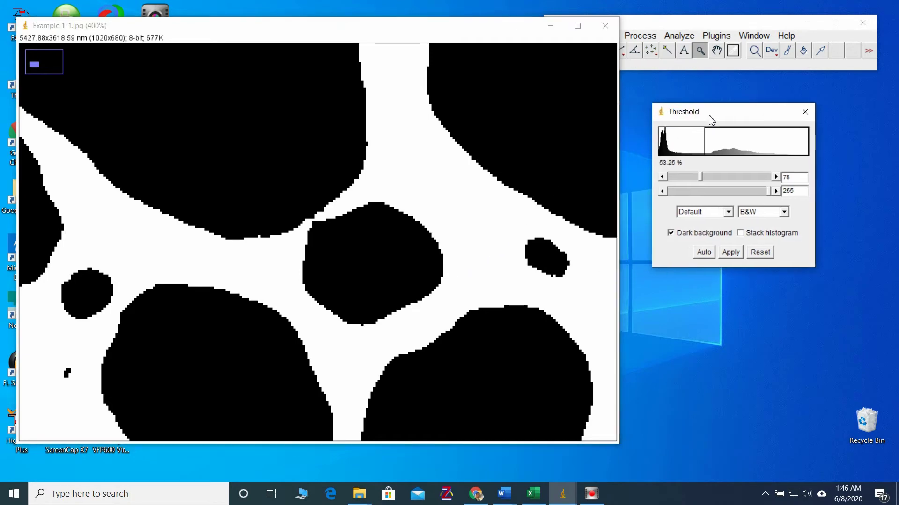
pyautogui.click(701, 178)
pyautogui.moveTo(700, 179); pyautogui.dragTo(703, 184)
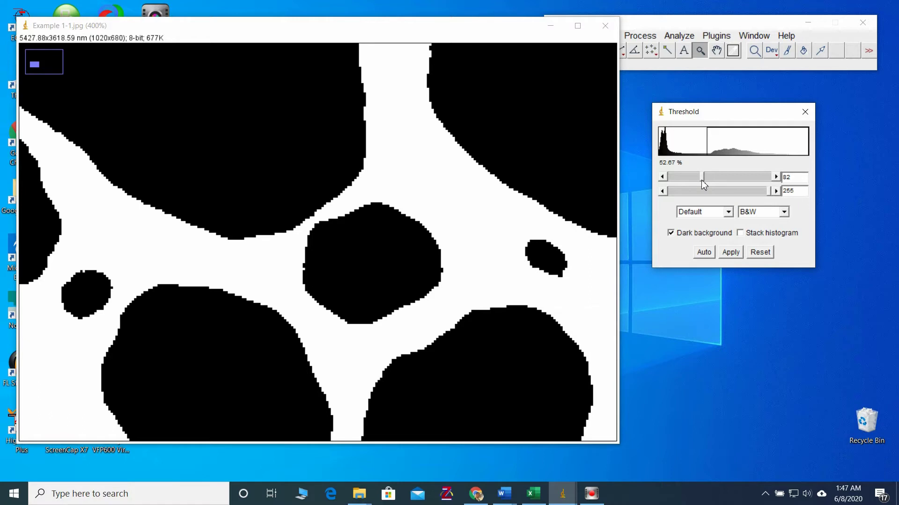
pyautogui.moveTo(704, 186); pyautogui.dragTo(704, 187)
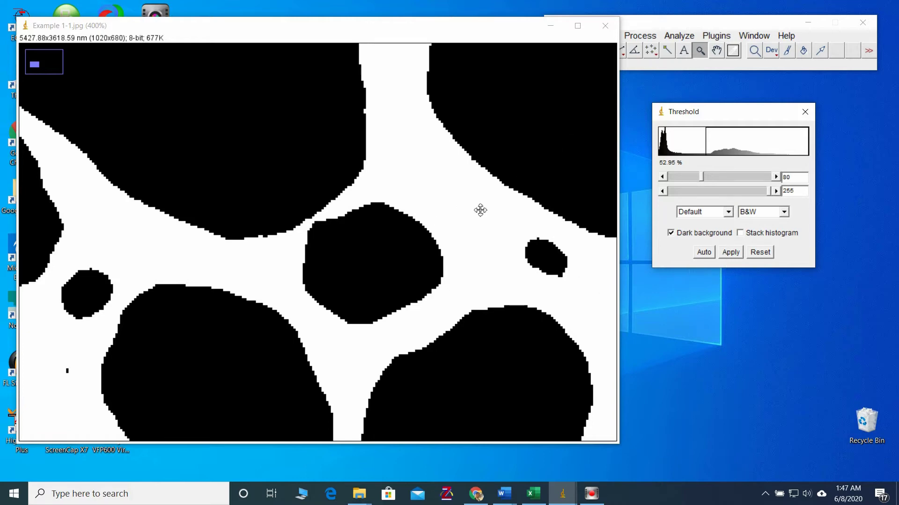
pyautogui.rightClick(397, 245)
pyautogui.rightClick(385, 241)
pyautogui.rightClick(374, 242)
pyautogui.rightClick(361, 242)
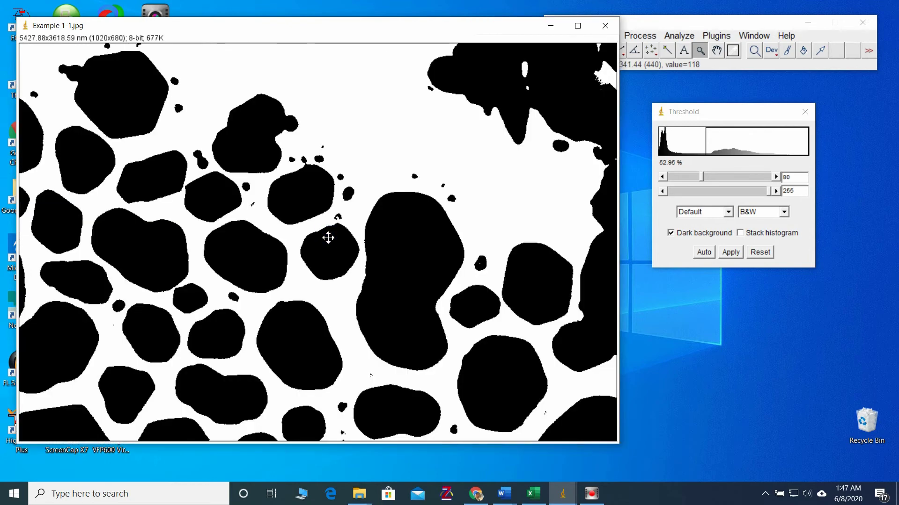
pyautogui.rightClick(328, 238)
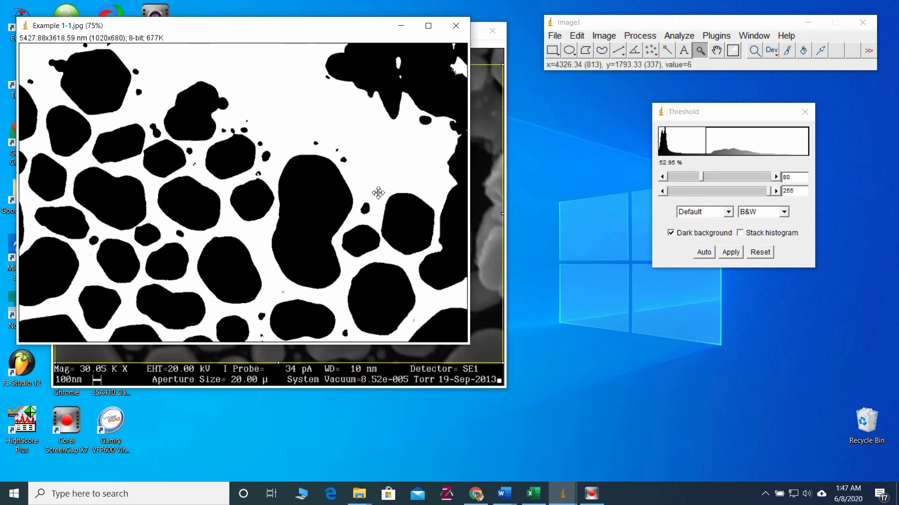
# Apply the threshold to make a binary mask, then review and close Analyze Particles without running.
pyautogui.click(733, 255)
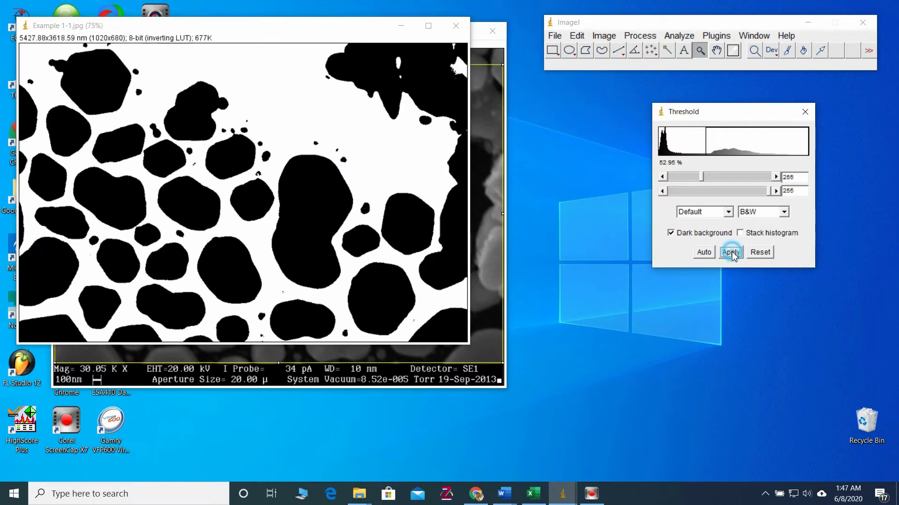
pyautogui.click(804, 112)
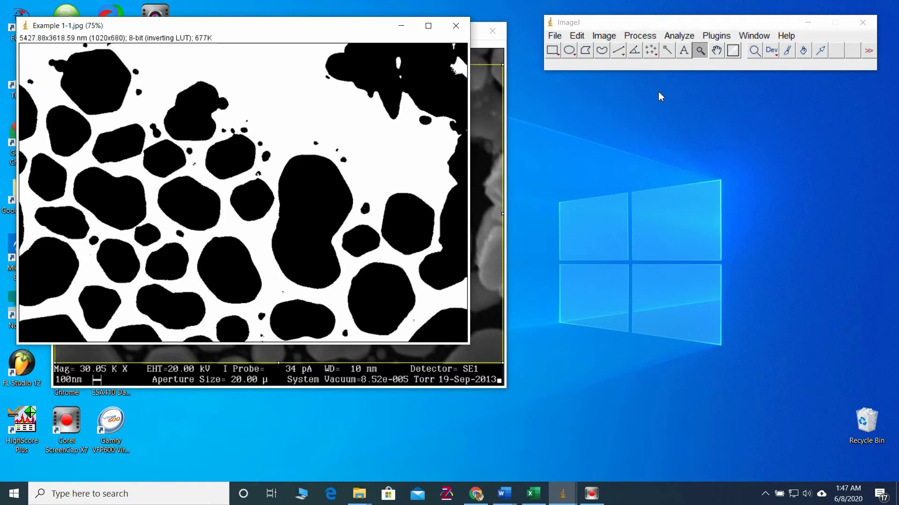
pyautogui.click(716, 36)
pyautogui.moveTo(679, 36)
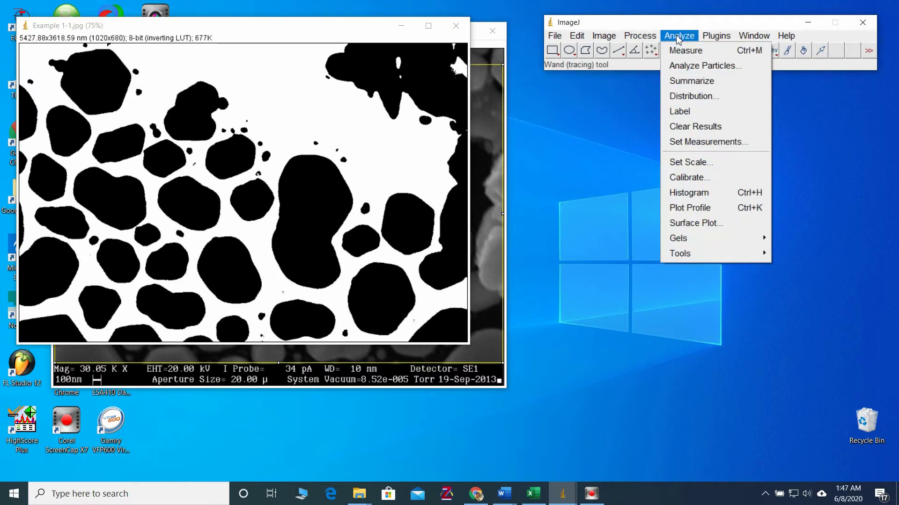
pyautogui.click(698, 69)
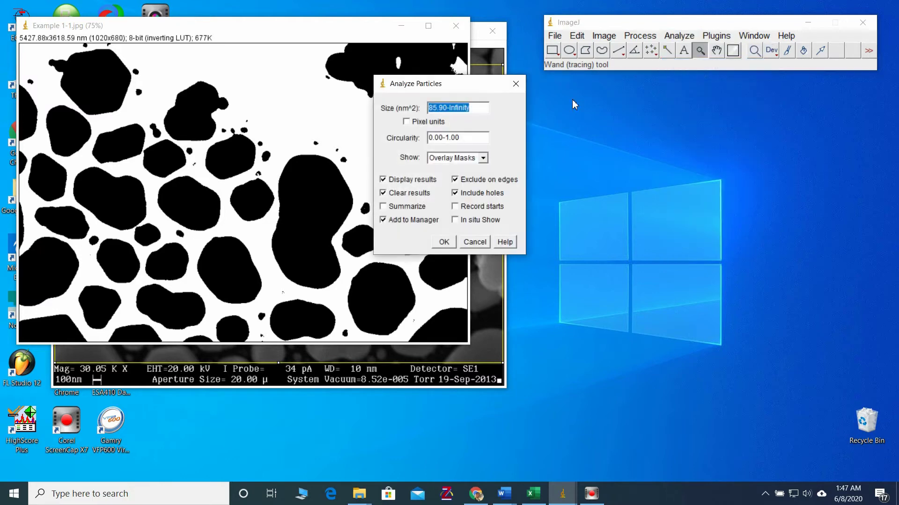
pyautogui.moveTo(460, 86); pyautogui.dragTo(623, 114)
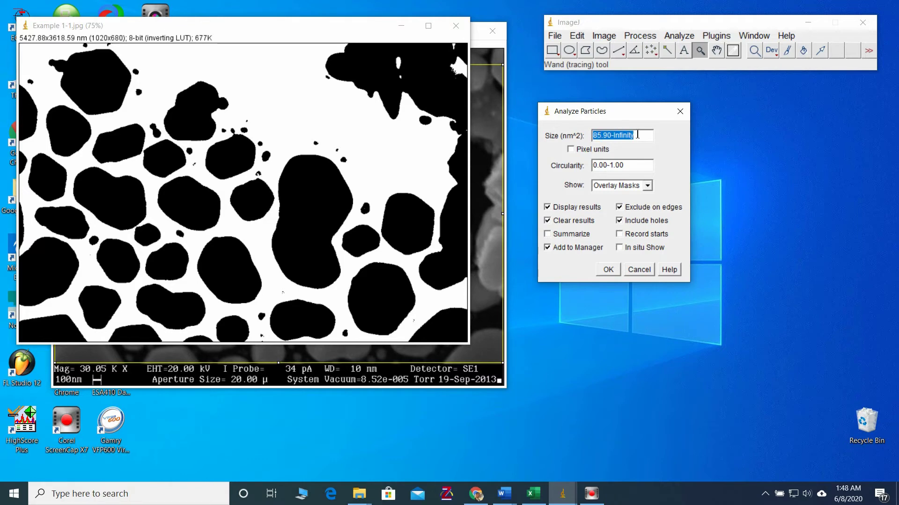
pyautogui.click(680, 112)
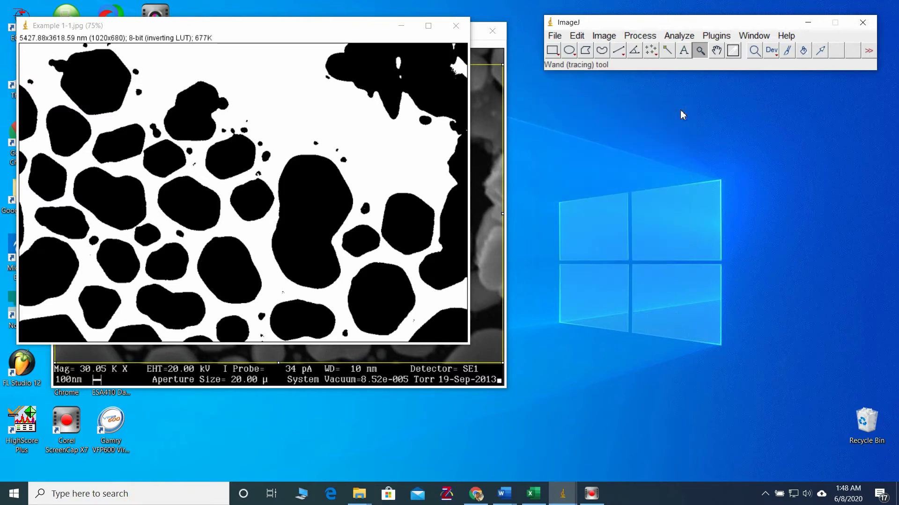
# Trace a polygon selection around the large peanut-shaped particle near the image centre.
pyautogui.click(586, 51)
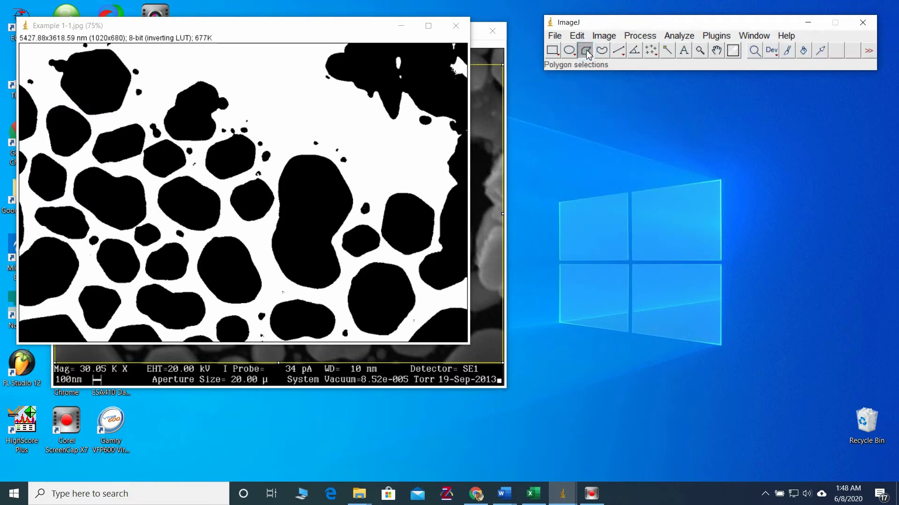
pyautogui.click(272, 241)
pyautogui.click(276, 234)
pyautogui.click(282, 220)
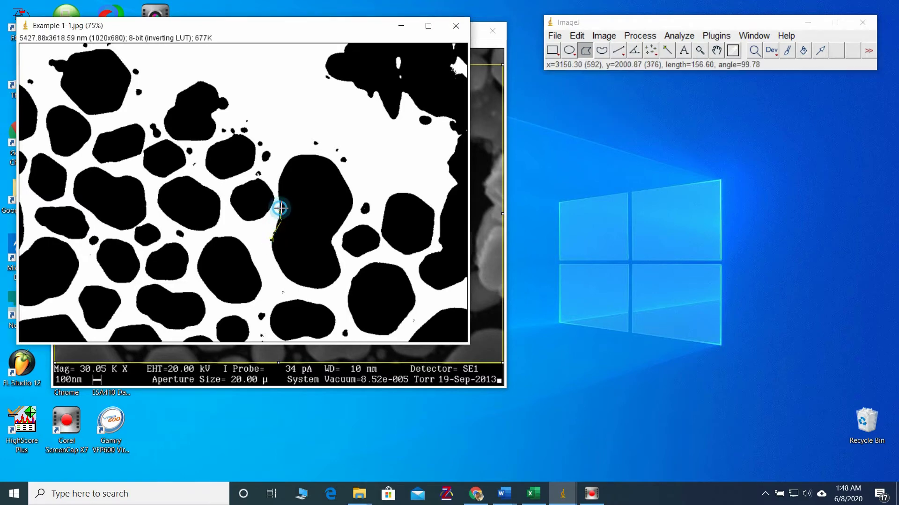
pyautogui.click(280, 193)
pyautogui.click(280, 177)
pyautogui.click(287, 161)
pyautogui.click(301, 154)
pyautogui.click(326, 157)
pyautogui.click(343, 170)
pyautogui.click(349, 187)
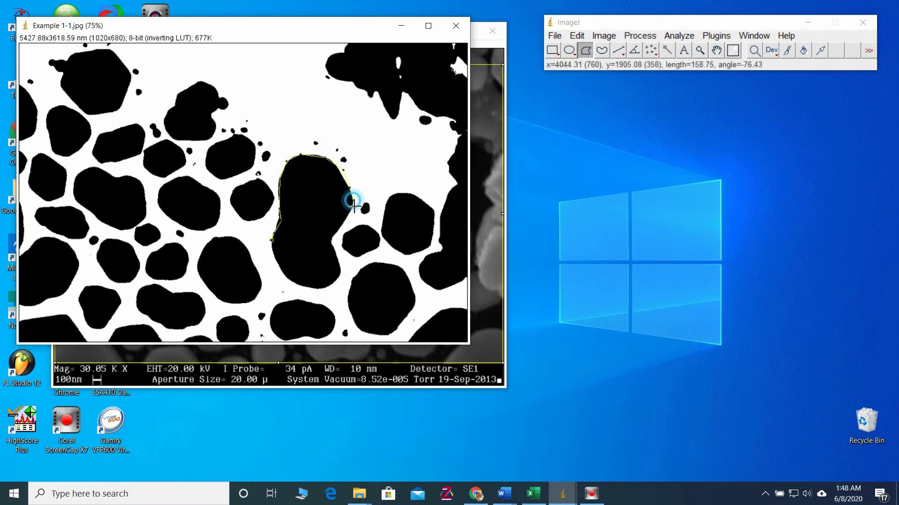
pyautogui.click(353, 211)
pyautogui.click(342, 227)
pyautogui.click(333, 238)
pyautogui.click(336, 257)
pyautogui.click(341, 271)
pyautogui.click(341, 277)
pyautogui.click(332, 283)
pyautogui.click(309, 287)
pyautogui.click(298, 284)
pyautogui.click(283, 277)
pyautogui.click(276, 263)
pyautogui.click(272, 252)
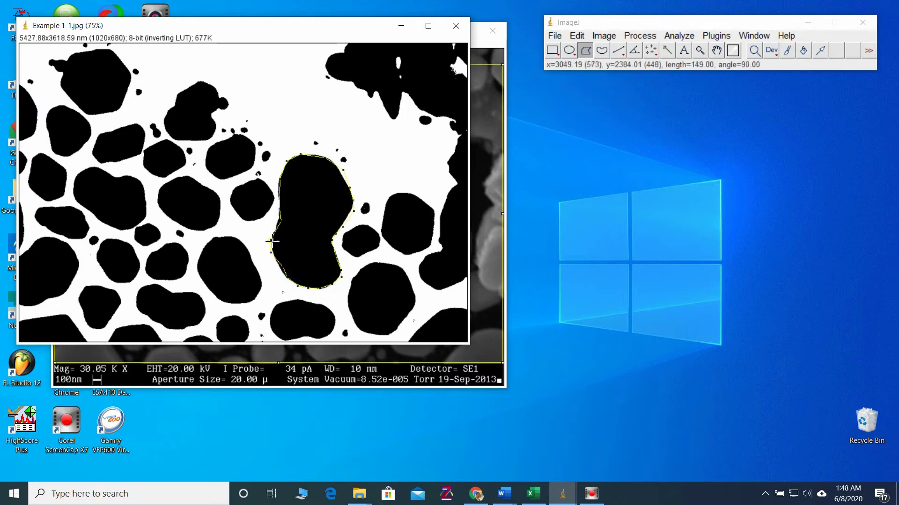
pyautogui.click(275, 248)
pyautogui.doubleClick(273, 235)
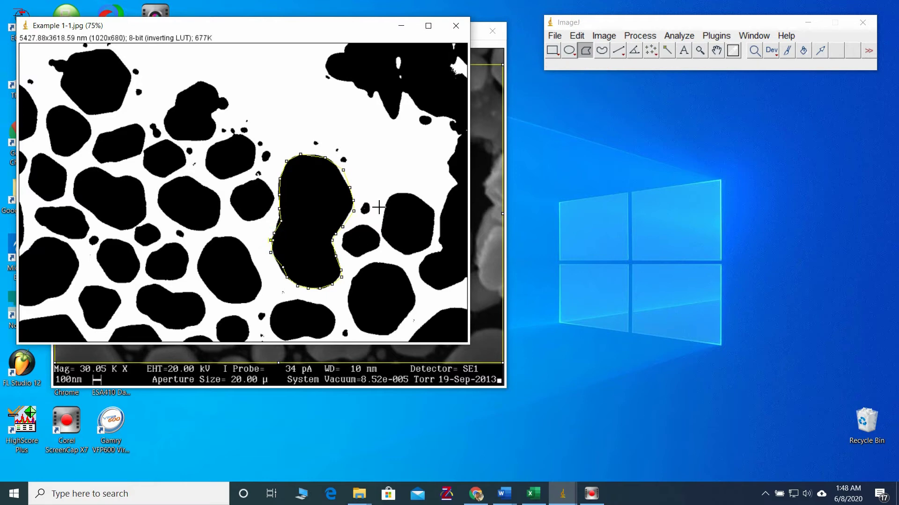
# Measure the outlined particle (area 1181705.464) and dismiss the Results save prompt.
pyautogui.click(678, 37)
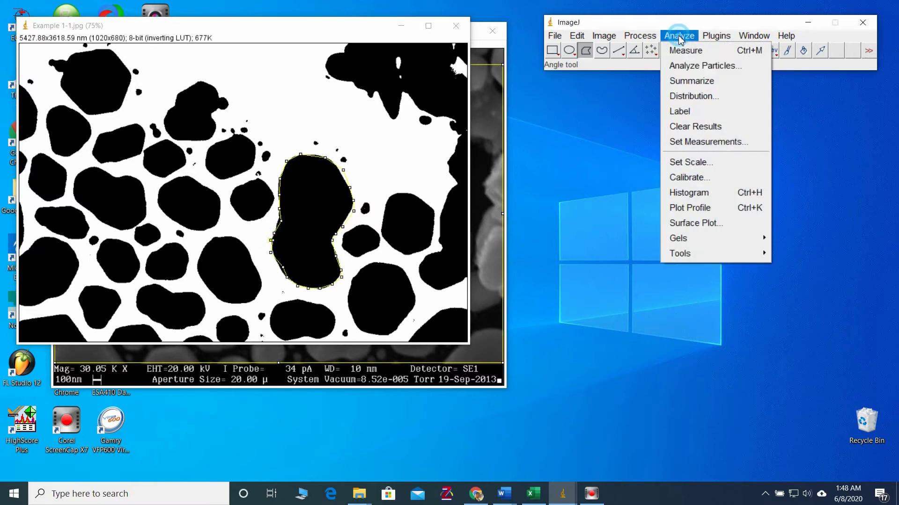
pyautogui.click(700, 52)
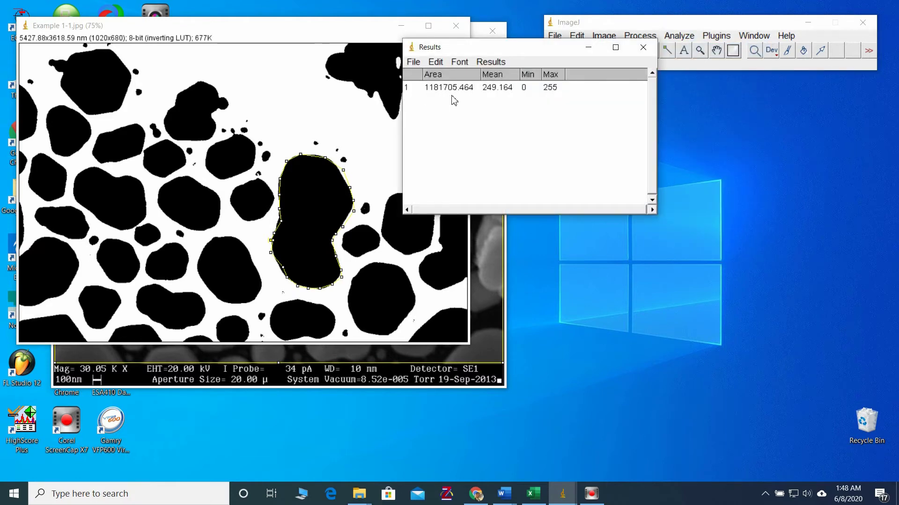
pyautogui.moveTo(494, 52); pyautogui.dragTo(610, 80)
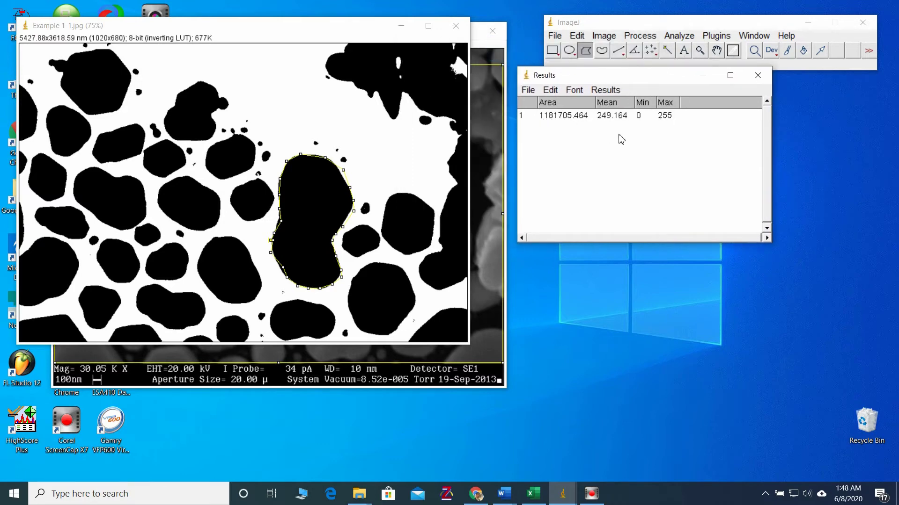
pyautogui.click(757, 76)
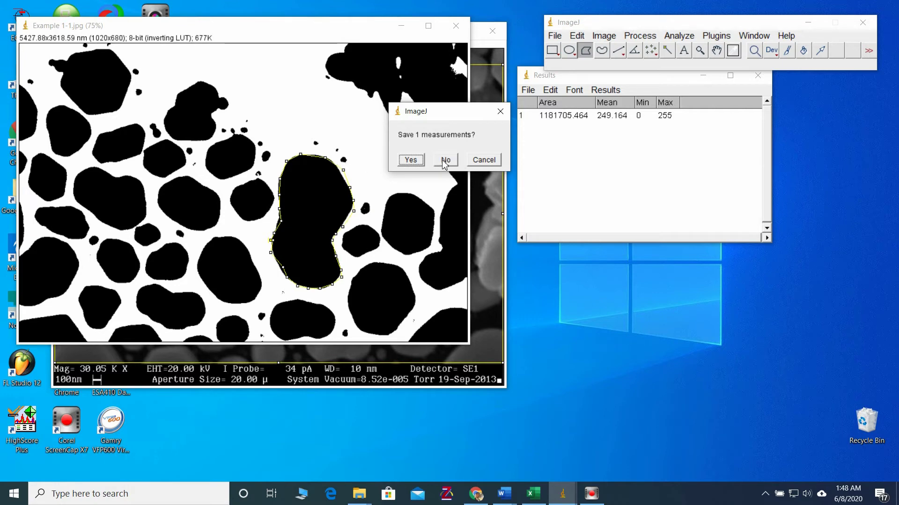
pyautogui.click(484, 160)
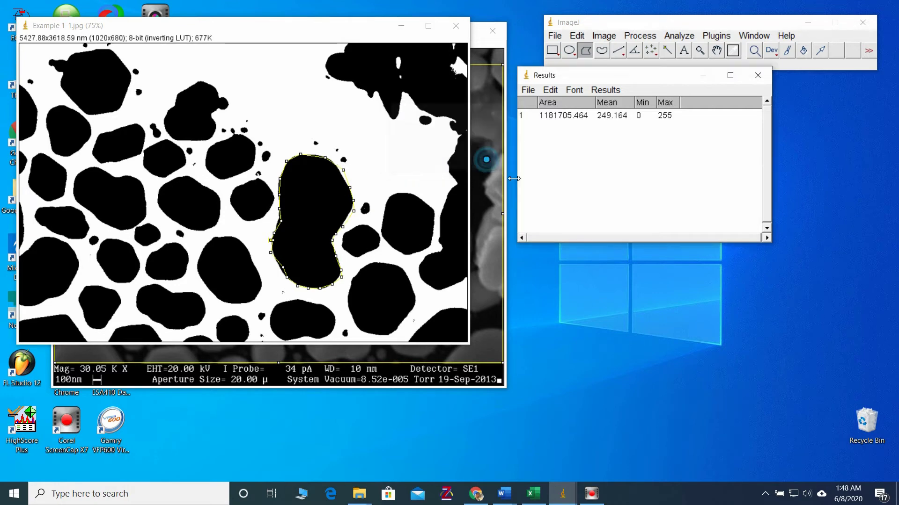
pyautogui.moveTo(668, 73); pyautogui.dragTo(741, 141)
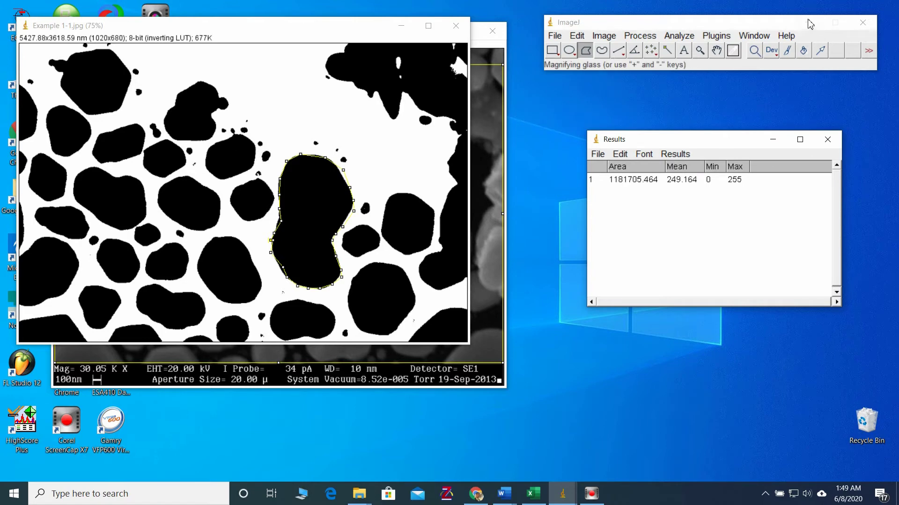
# Zoom into the binary image around the small particles.
pyautogui.click(699, 50)
pyautogui.click(264, 143)
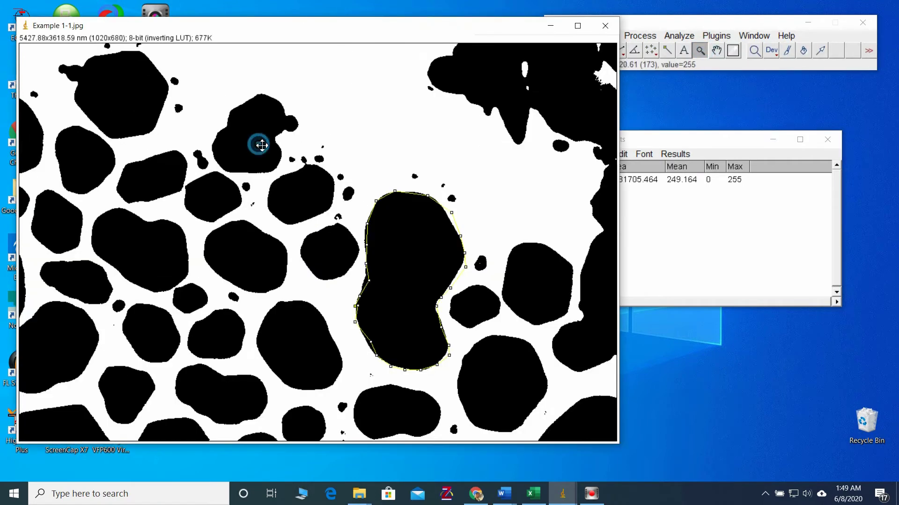
pyautogui.click(338, 180)
pyautogui.click(326, 243)
pyautogui.click(302, 251)
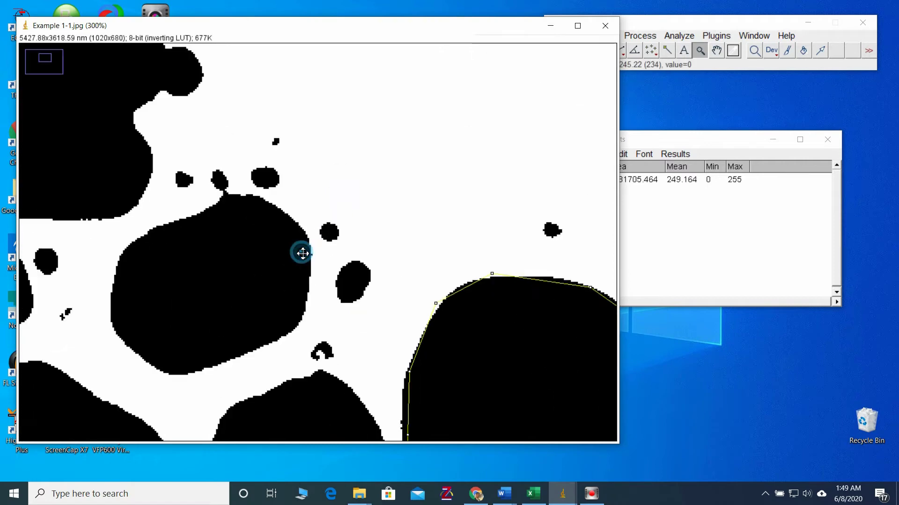
pyautogui.click(325, 240)
pyautogui.click(324, 241)
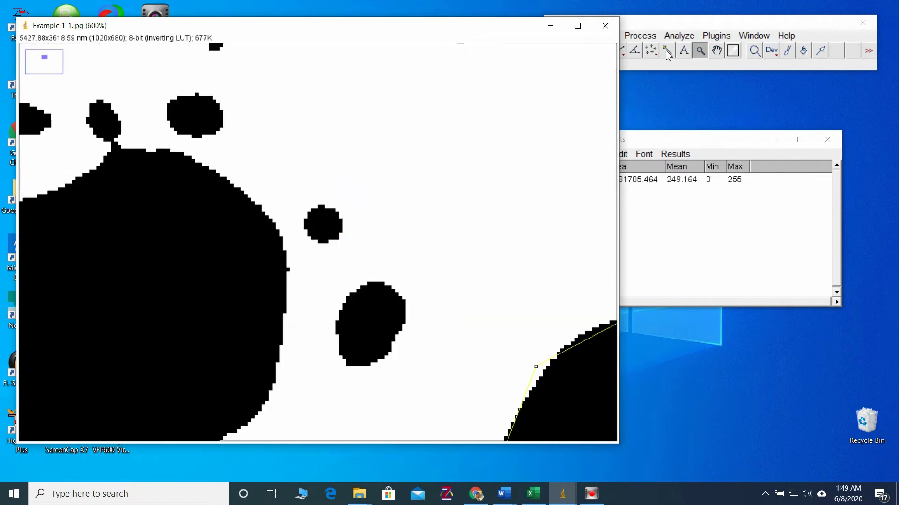
pyautogui.moveTo(657, 24); pyautogui.dragTo(679, 24)
pyautogui.click(631, 52)
# Trace a closed polygon outline around the small round blob.
pyautogui.click(606, 50)
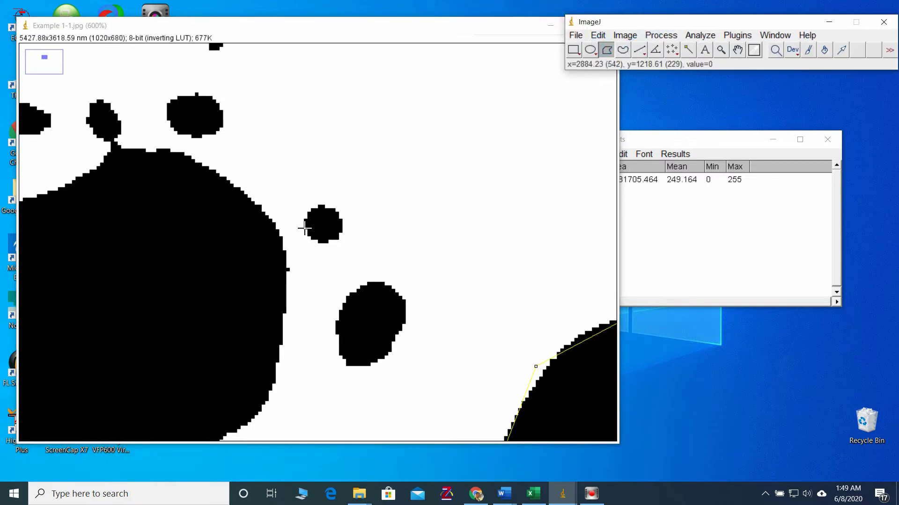
pyautogui.click(302, 224)
pyautogui.click(303, 212)
pyautogui.click(311, 206)
pyautogui.click(324, 202)
pyautogui.click(334, 209)
pyautogui.click(342, 216)
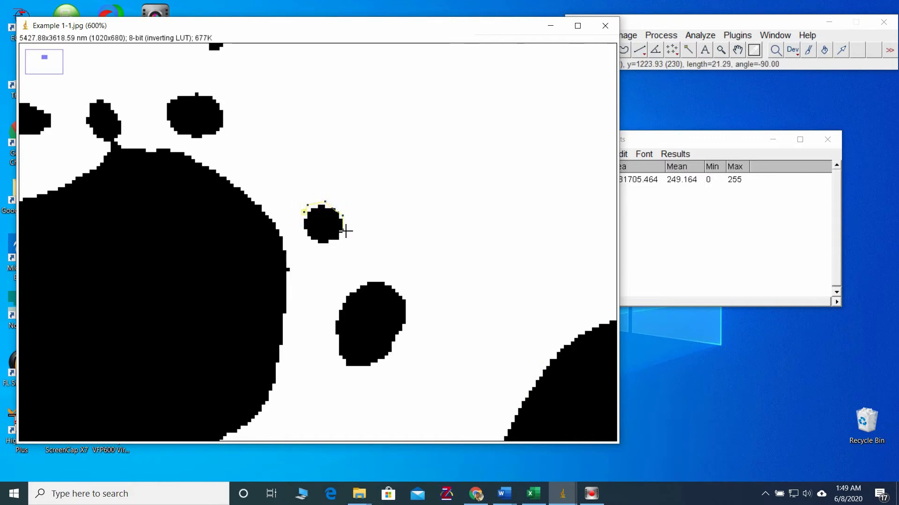
pyautogui.click(342, 229)
pyautogui.click(336, 238)
pyautogui.click(325, 243)
pyautogui.click(309, 242)
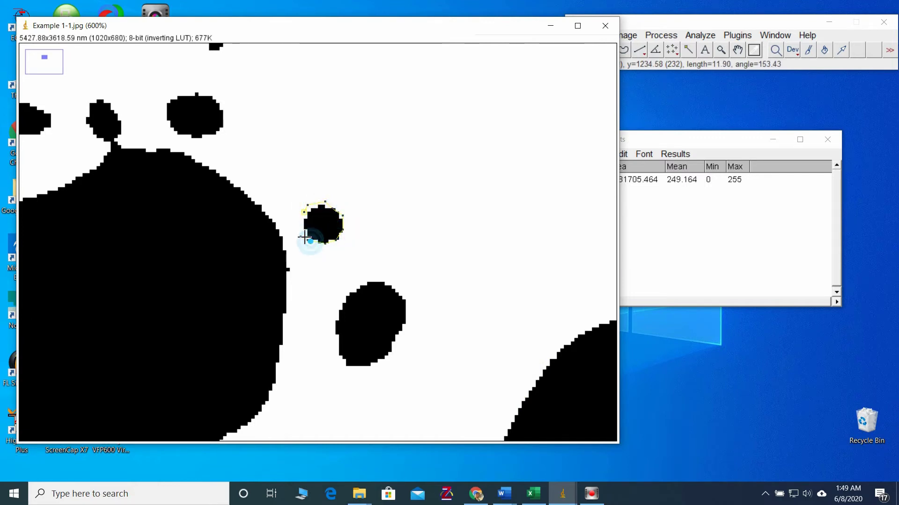
pyautogui.click(301, 229)
pyautogui.click(304, 212)
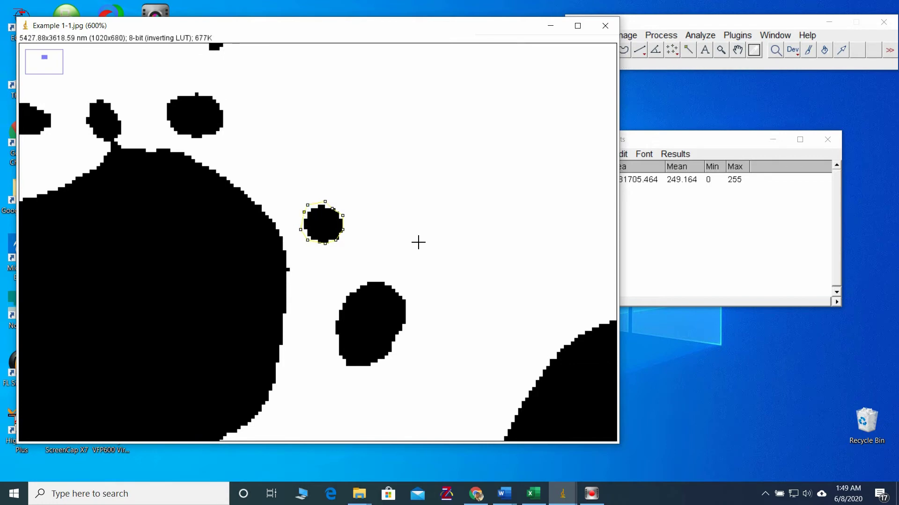
# Measure the outlined particle, adding area 3086.650 as a second Results row.
pyautogui.click(701, 36)
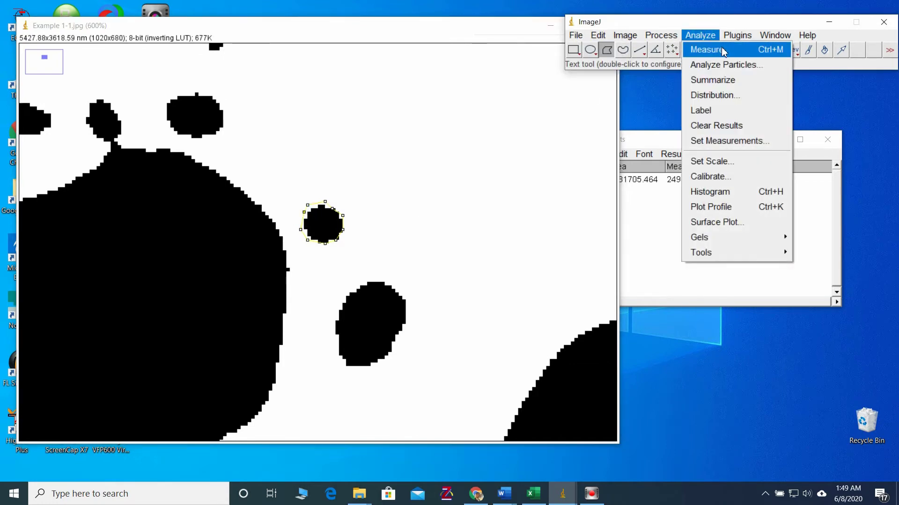
pyautogui.click(723, 51)
pyautogui.click(664, 141)
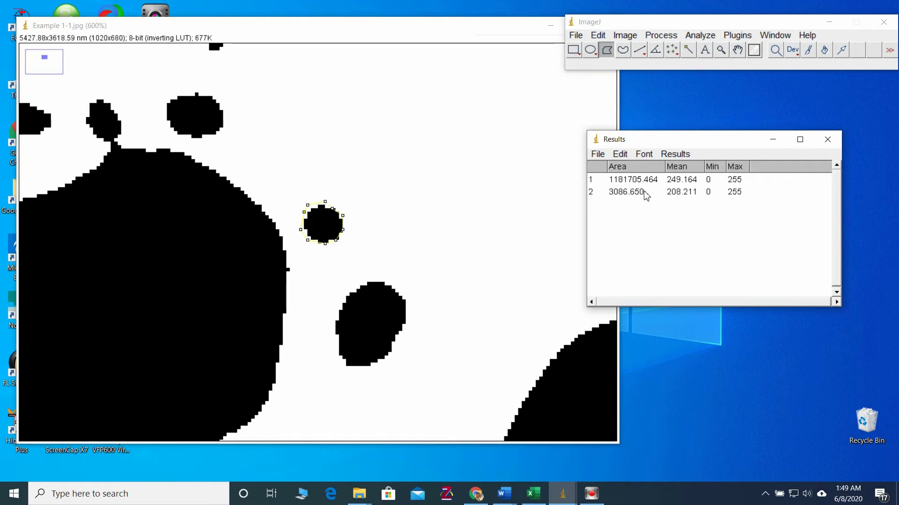
pyautogui.moveTo(673, 139); pyautogui.dragTo(752, 116)
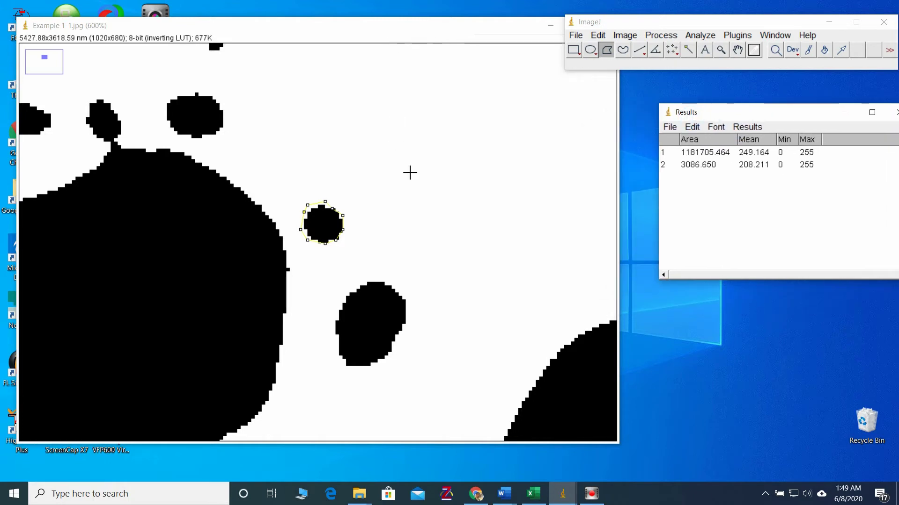
# Zoom the binary image back out to show the whole image.
pyautogui.click(467, 36)
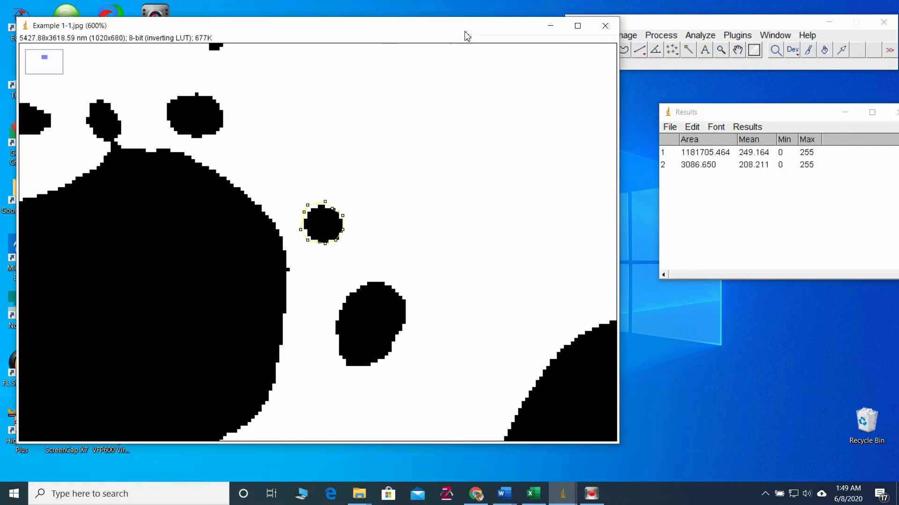
pyautogui.click(720, 52)
pyautogui.rightClick(453, 154)
pyautogui.rightClick(349, 177)
pyautogui.rightClick(342, 179)
pyautogui.rightClick(342, 180)
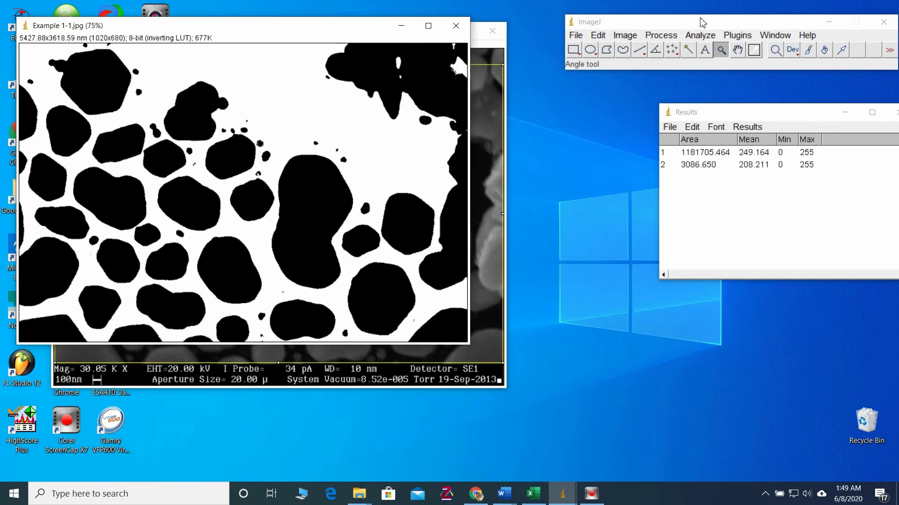
pyautogui.moveTo(702, 22); pyautogui.dragTo(643, 21)
pyautogui.click(642, 36)
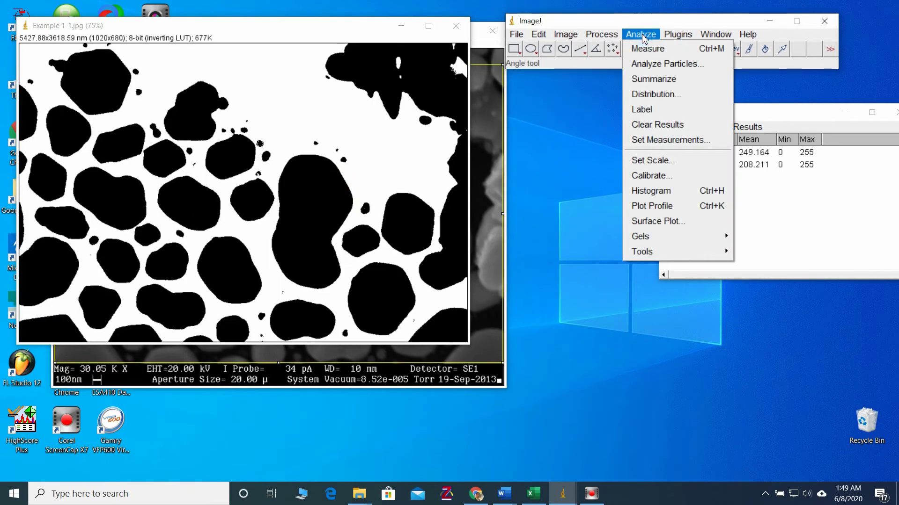
# In Analyze Particles, set size to 1000-Infinity and keep circularity at 0.00-1.00.
pyautogui.click(648, 67)
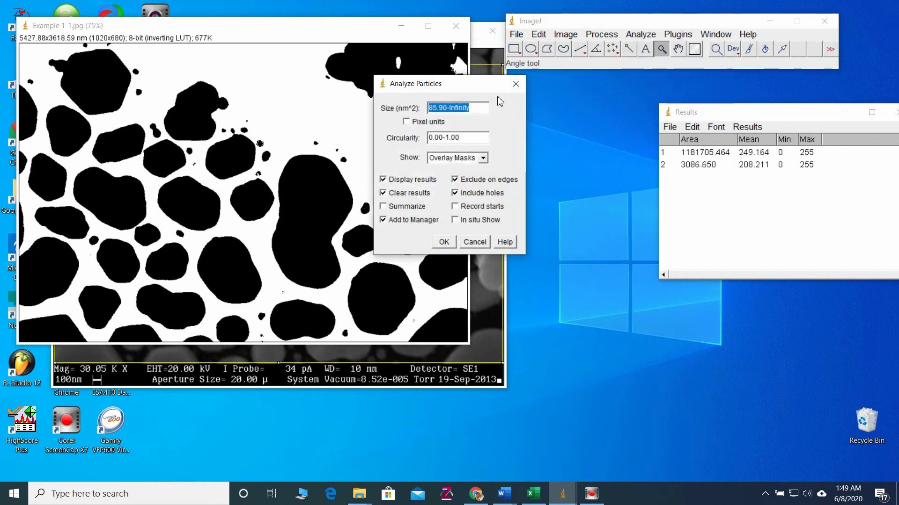
pyautogui.moveTo(449, 88); pyautogui.dragTo(513, 144)
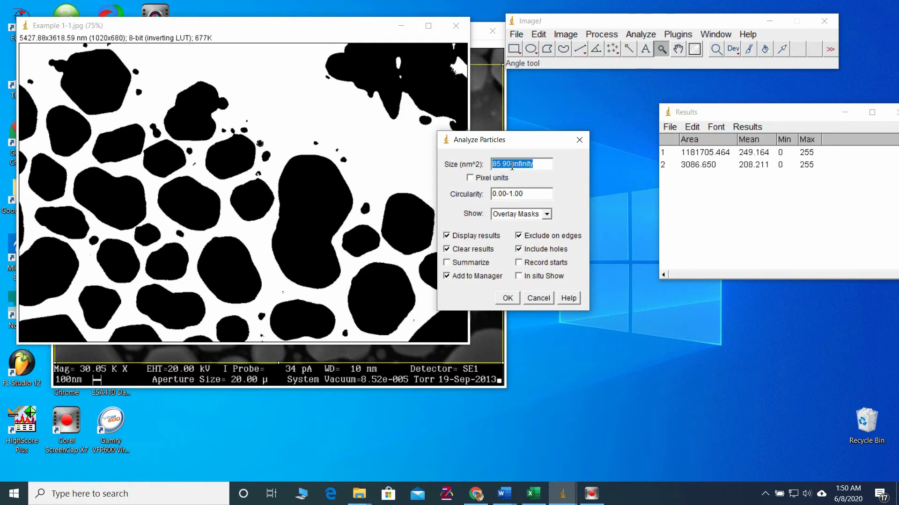
pyautogui.moveTo(511, 166); pyautogui.dragTo(497, 166)
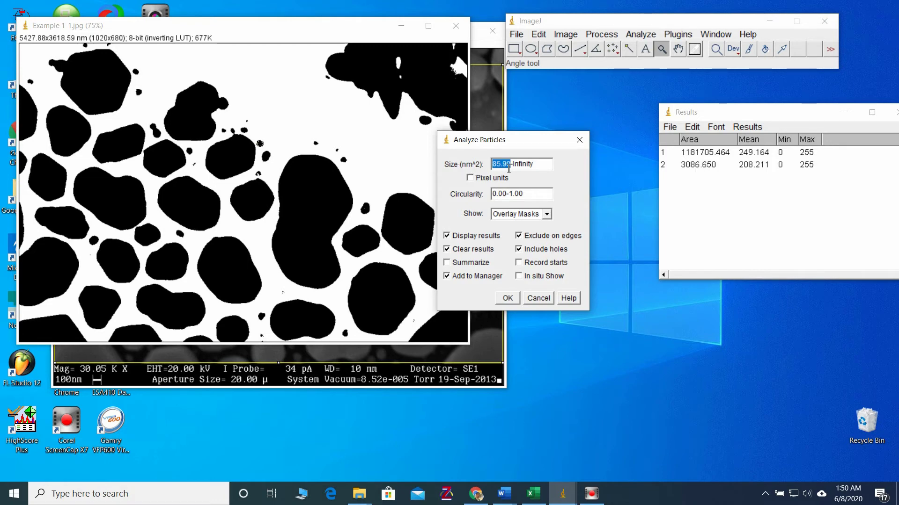
pyautogui.write('200')
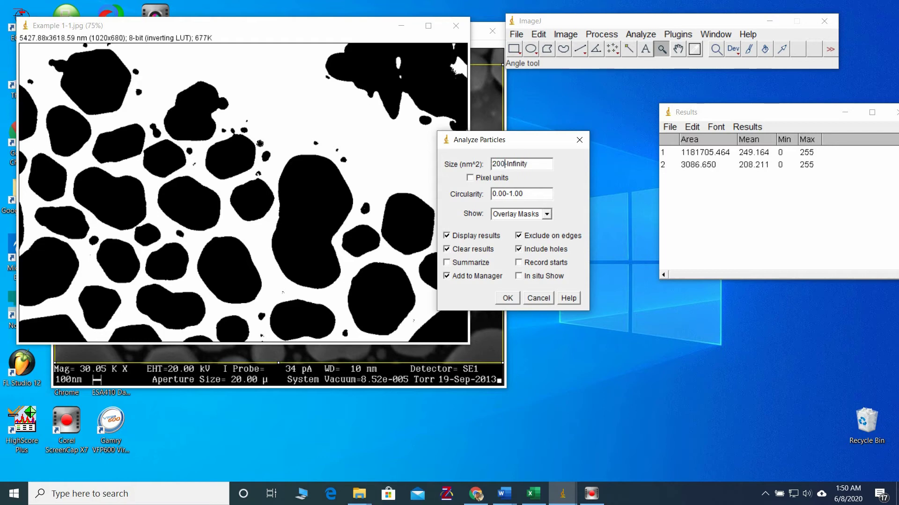
pyautogui.write('0')
pyautogui.press('BackSpace')
pyautogui.press('BackSpace')
pyautogui.press('BackSpace')
pyautogui.press('BackSpace')
pyautogui.write('1000')
pyautogui.doubleClick(540, 196)
pyautogui.click(531, 196)
pyautogui.click(546, 214)
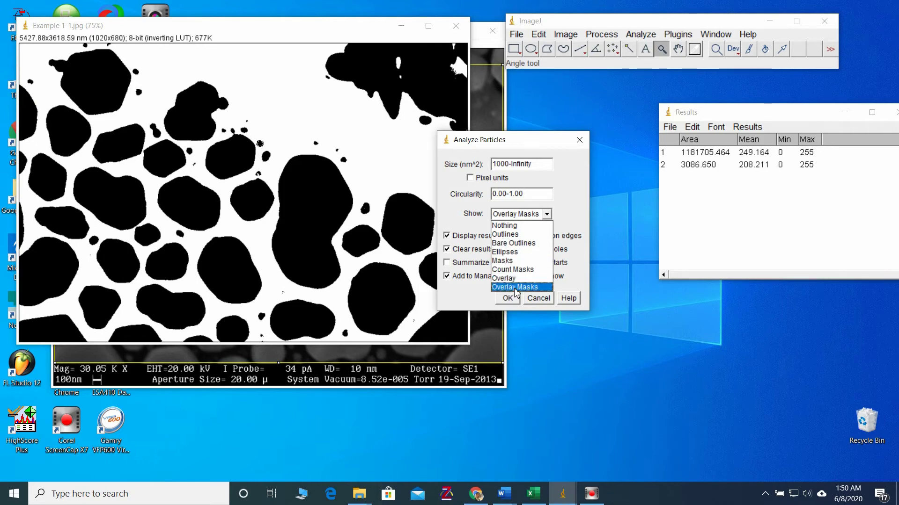
pyautogui.click(531, 288)
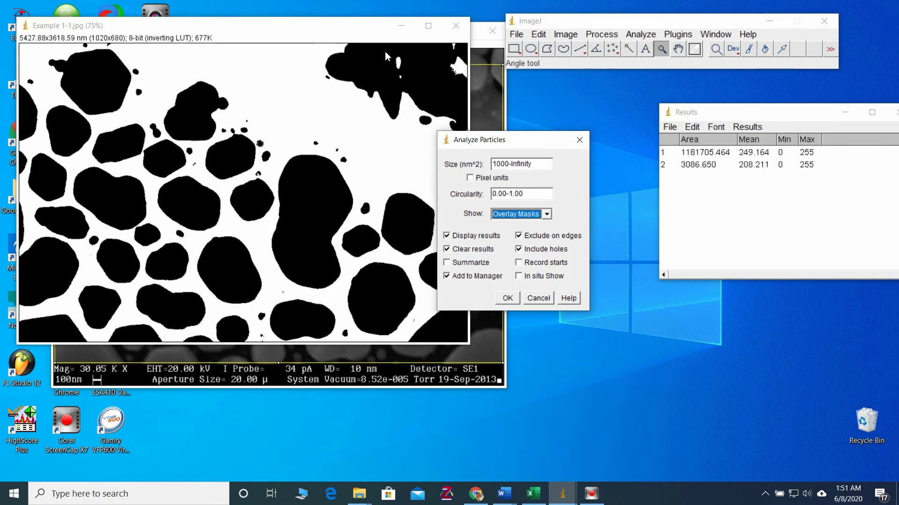
pyautogui.click(518, 249)
# Run the particle analysis, discard the 2 earlier measurements, and dismiss the no-particles warning.
pyautogui.click(507, 300)
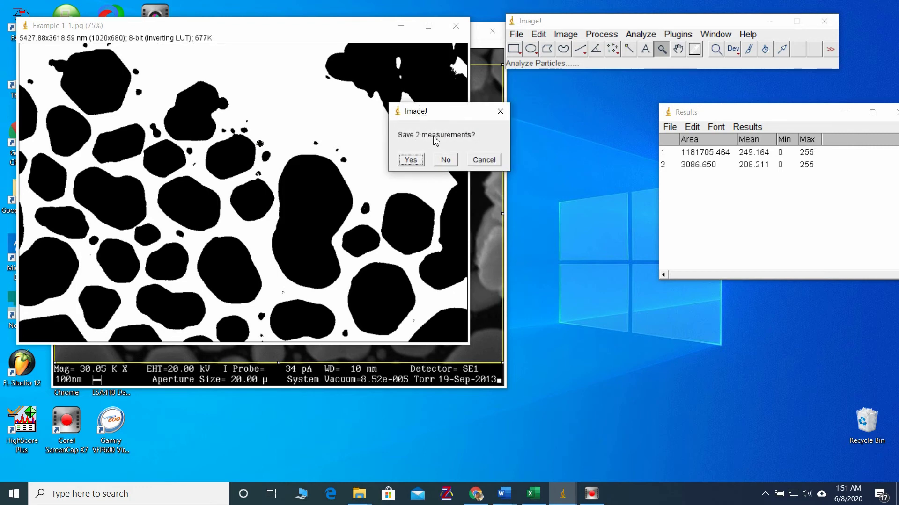
pyautogui.click(446, 160)
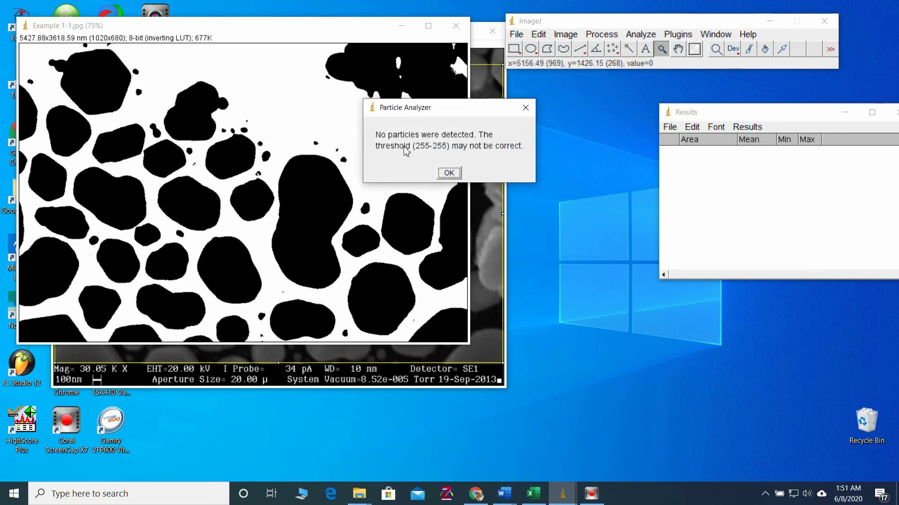
pyautogui.click(449, 174)
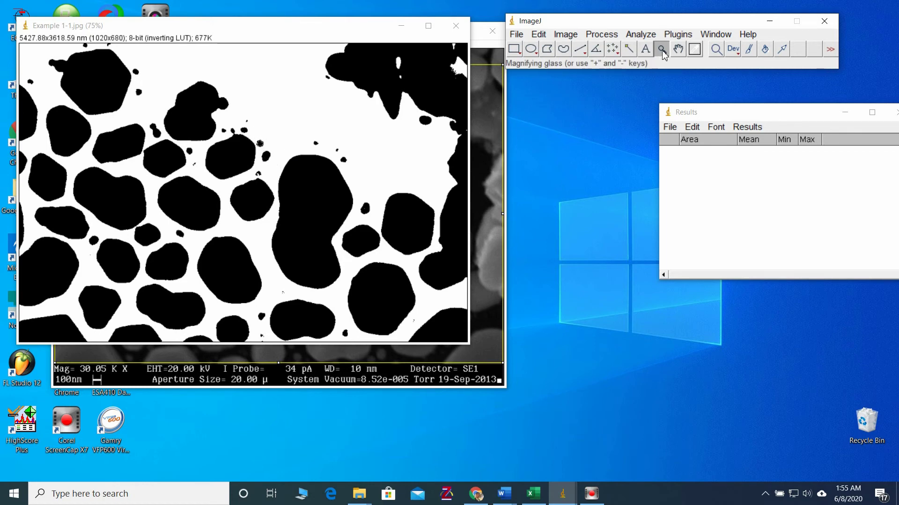
# Zoom in to 600% around the small outlined particle.
pyautogui.click(261, 154)
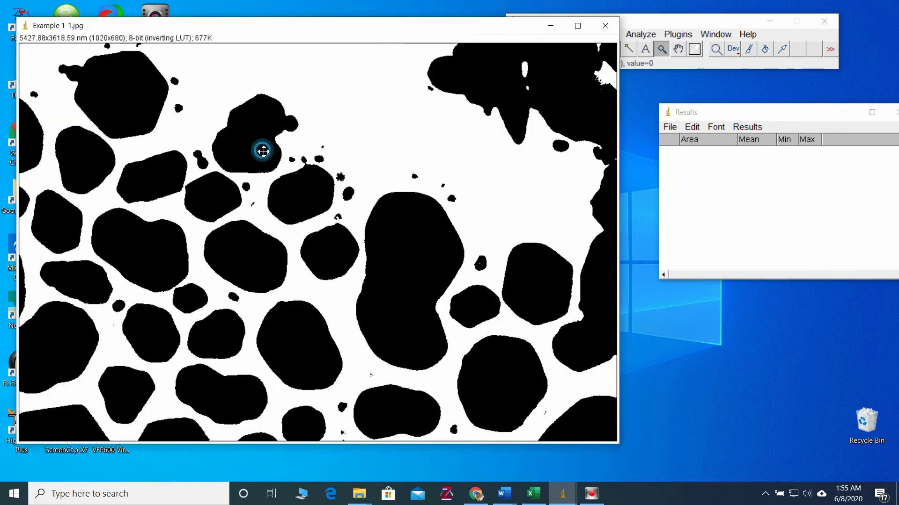
pyautogui.click(318, 170)
pyautogui.click(359, 262)
pyautogui.click(297, 243)
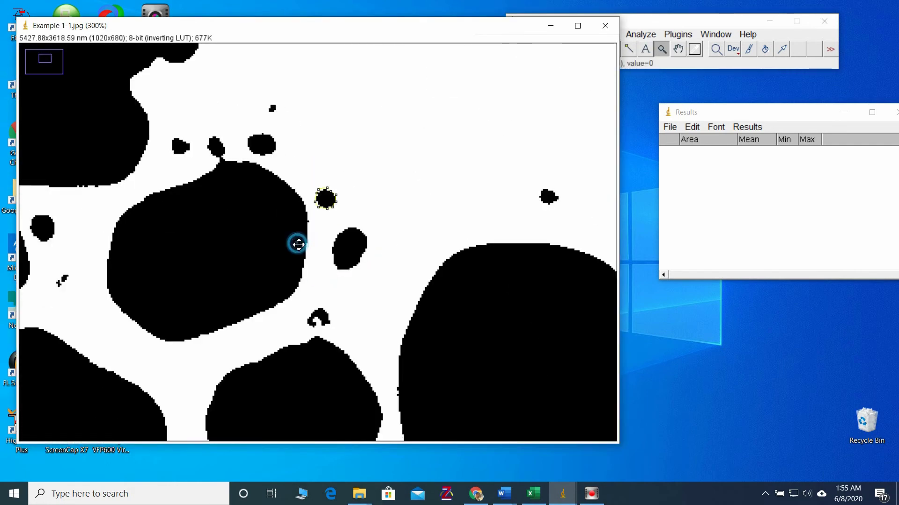
pyautogui.click(310, 227)
pyautogui.click(330, 227)
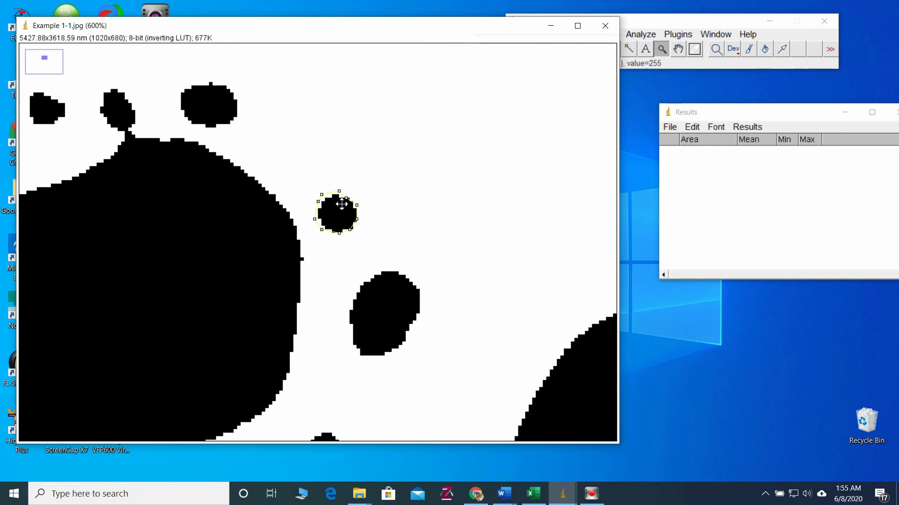
pyautogui.click(706, 23)
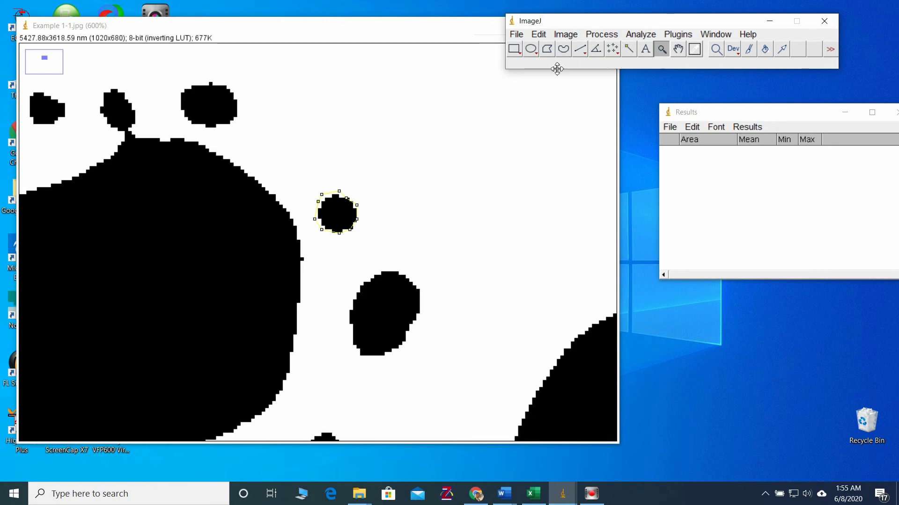
# Clear the polygon selection and zoom back out to 75% to show the whole image.
pyautogui.click(547, 48)
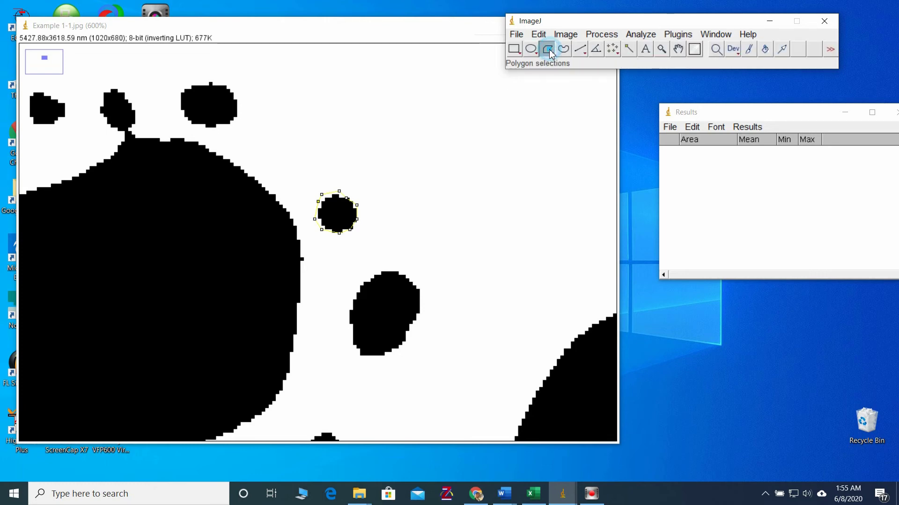
pyautogui.click(353, 156)
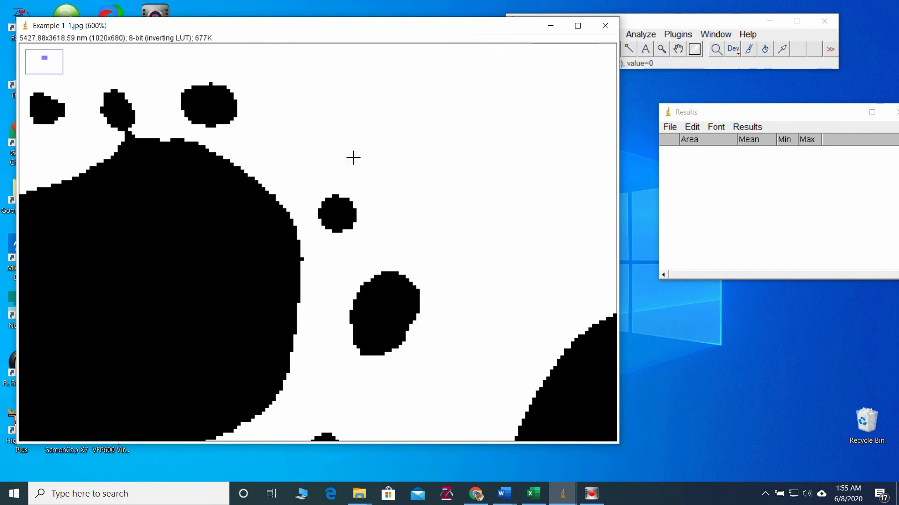
pyautogui.click(661, 49)
pyautogui.rightClick(358, 205)
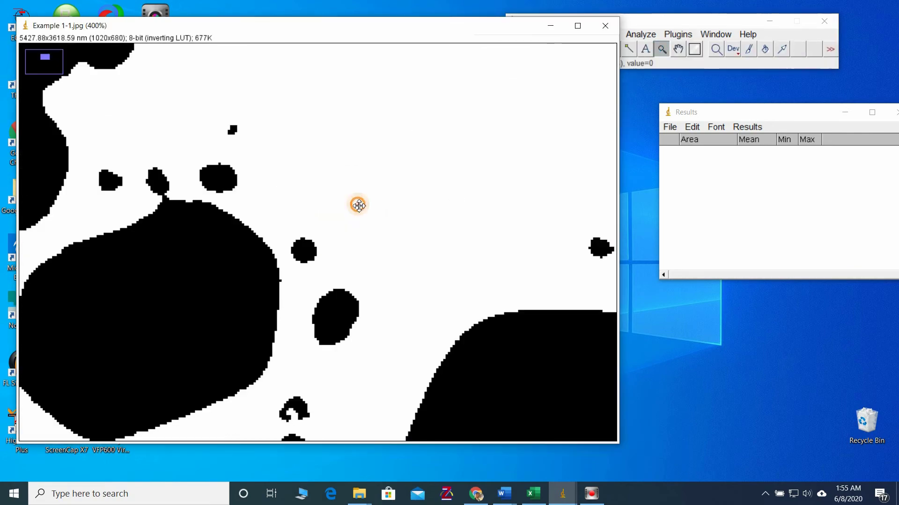
pyautogui.rightClick(358, 205)
pyautogui.rightClick(359, 205)
pyautogui.rightClick(358, 205)
pyautogui.rightClick(359, 205)
pyautogui.rightClick(358, 205)
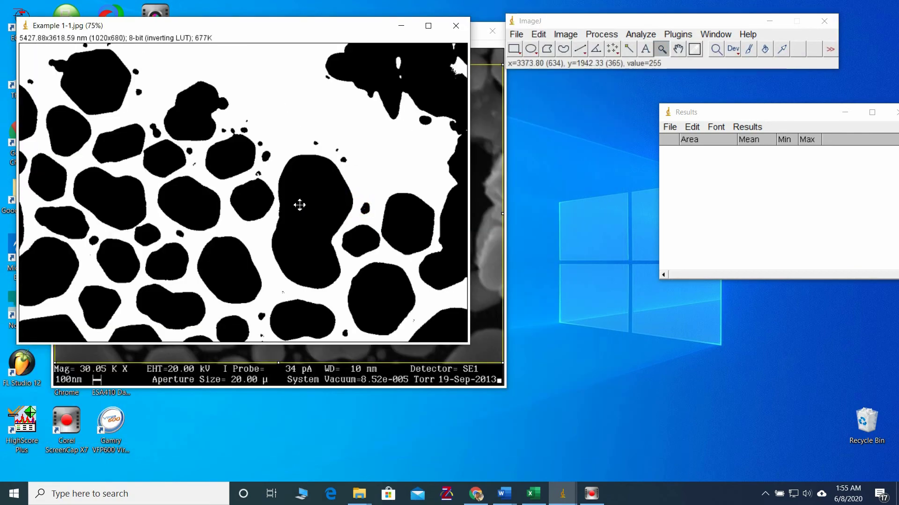
# Run Analyze Particles with size 1000-Infinity, Overlay Masks, Display results, Exclude on edges, Add to Manager.
pyautogui.click(640, 35)
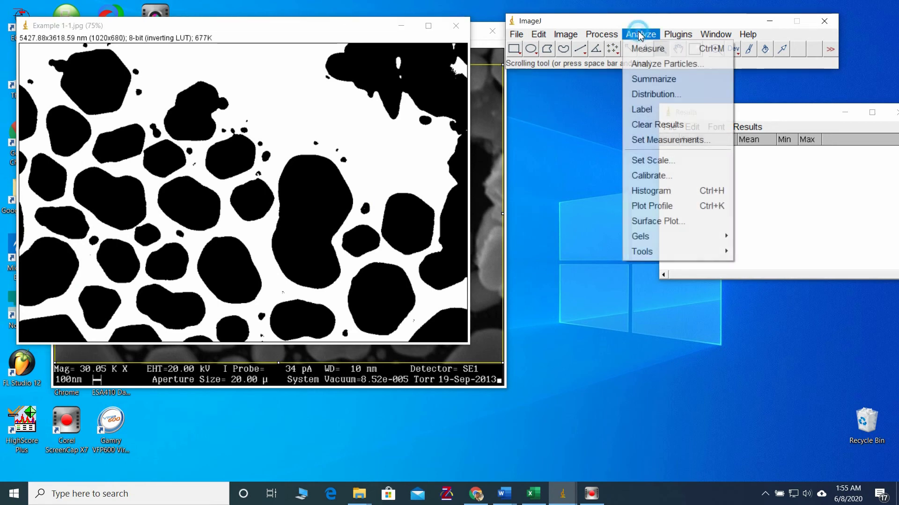
pyautogui.click(662, 64)
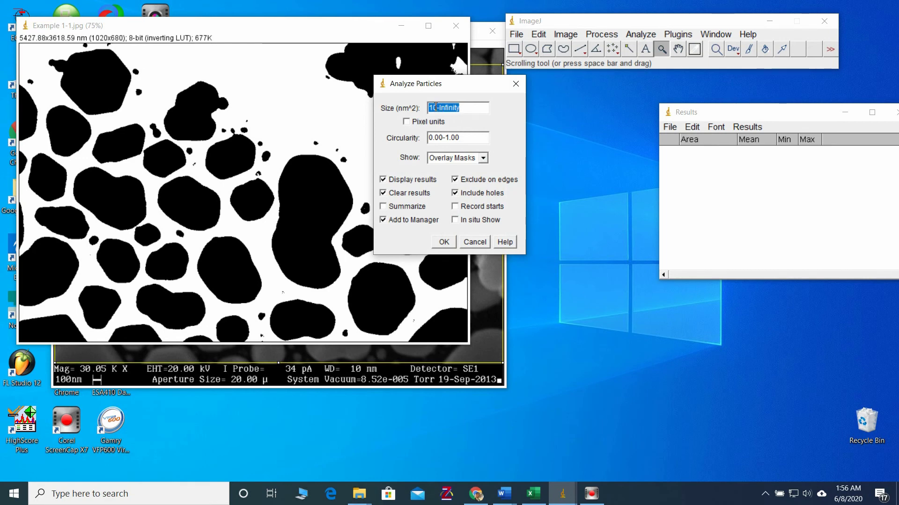
pyautogui.moveTo(438, 107); pyautogui.dragTo(433, 107)
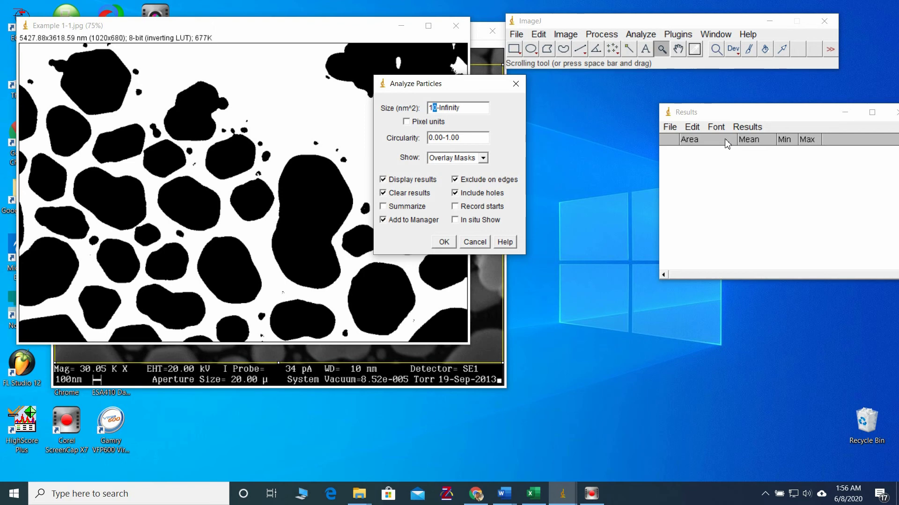
pyautogui.write('000')
pyautogui.tripleClick(470, 139)
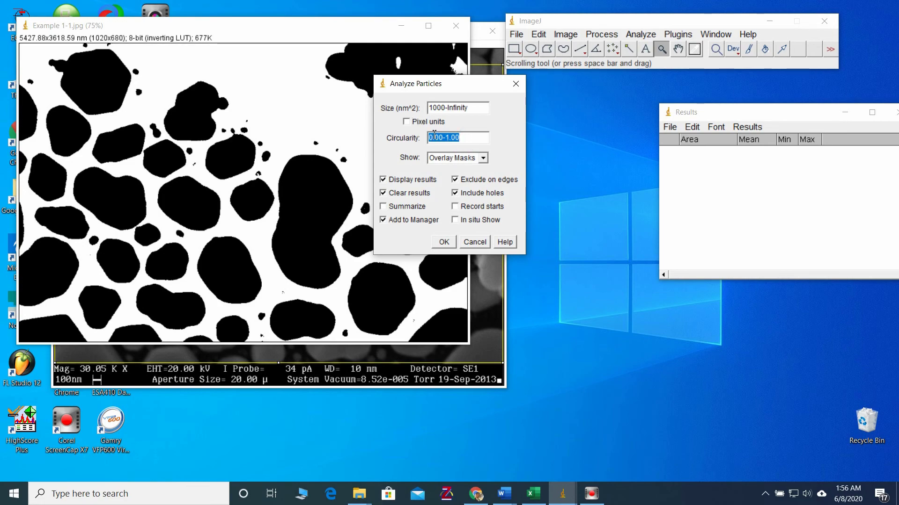
pyautogui.click(443, 242)
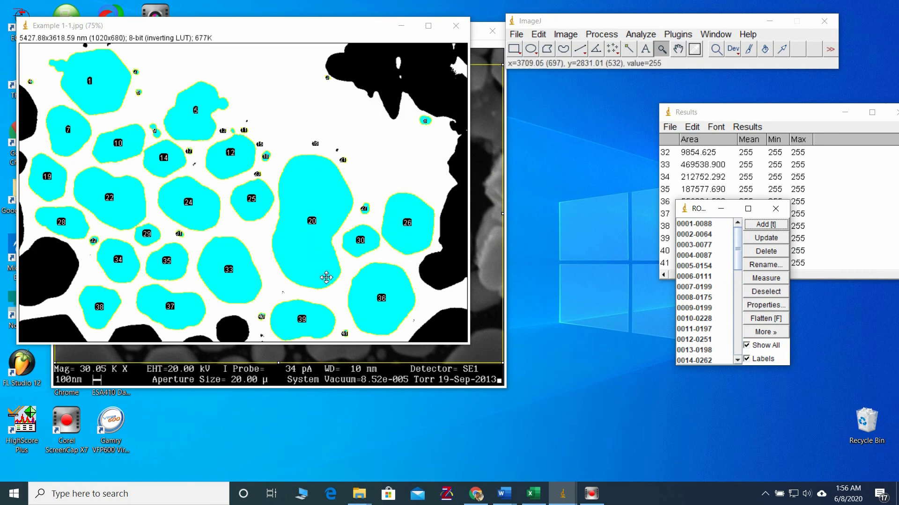
# Arrange the ROI Manager, thresholded image and Results table windows side by side.
pyautogui.moveTo(700, 212); pyautogui.dragTo(552, 110)
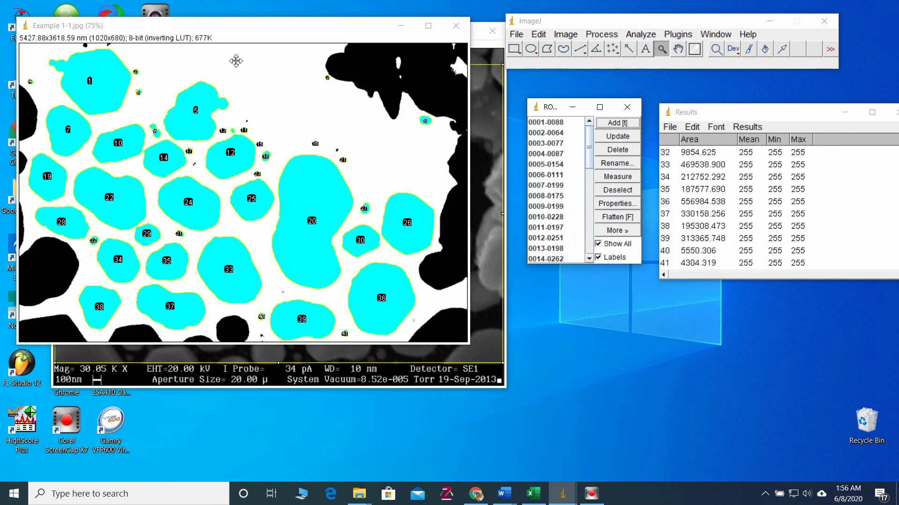
pyautogui.moveTo(252, 26); pyautogui.dragTo(295, 56)
pyautogui.moveTo(800, 120); pyautogui.dragTo(731, 101)
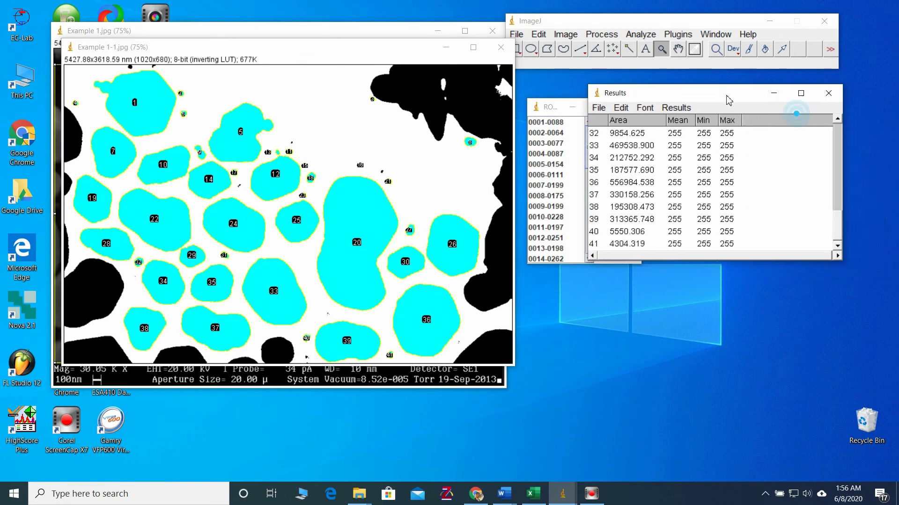
pyautogui.click(844, 144)
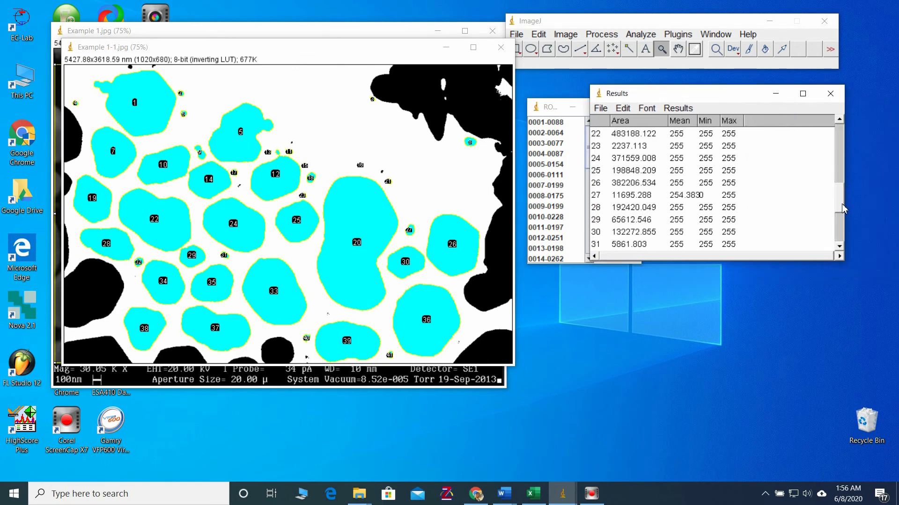
pyautogui.click(840, 232)
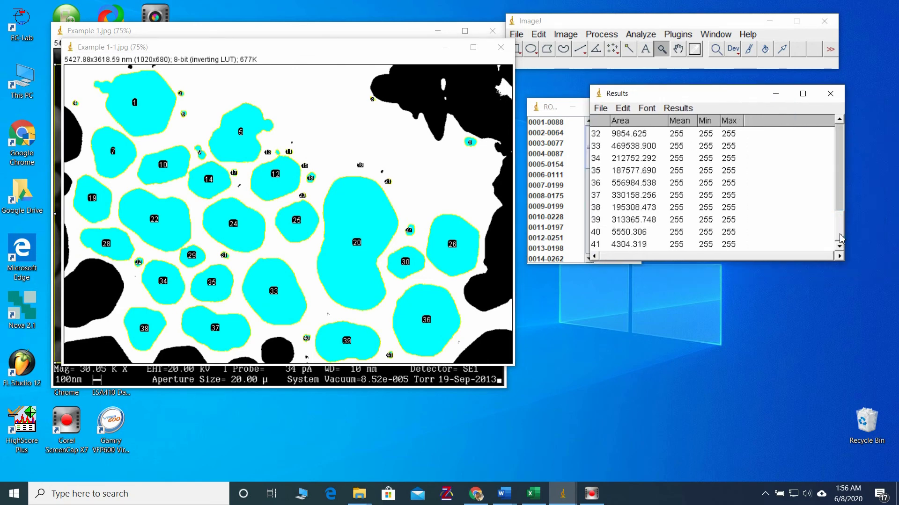
pyautogui.moveTo(841, 234); pyautogui.dragTo(839, 136)
pyautogui.moveTo(688, 93); pyautogui.dragTo(735, 106)
# Plot the Area distribution of the 41 particles with automatic binning, then close it.
pyautogui.click(723, 118)
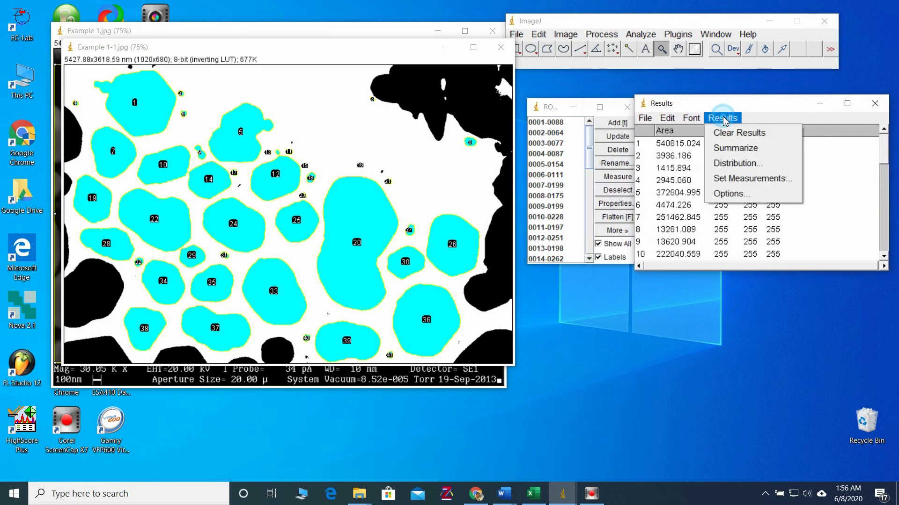
pyautogui.click(729, 168)
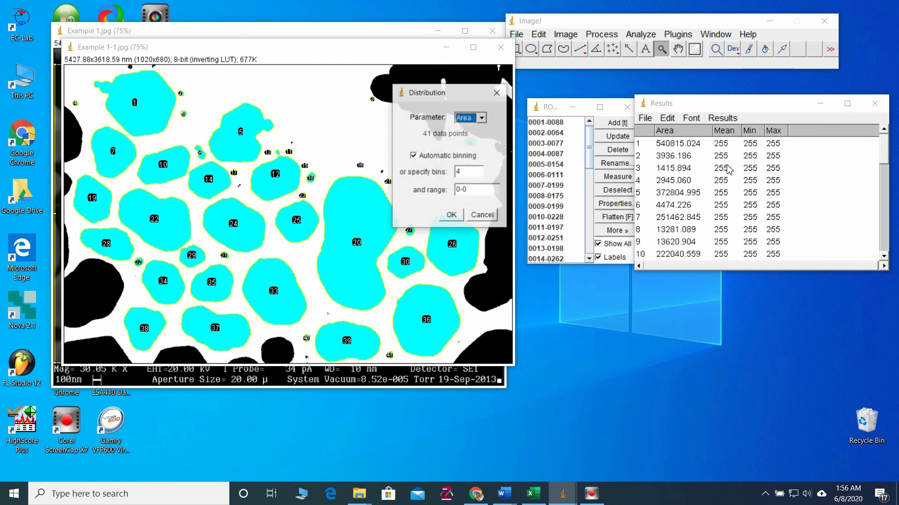
pyautogui.click(451, 215)
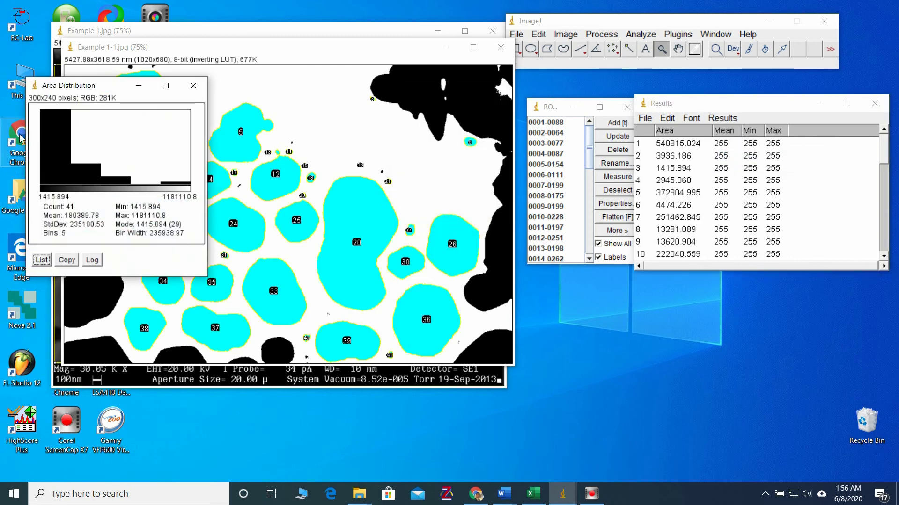
pyautogui.click(194, 86)
pyautogui.moveTo(768, 104); pyautogui.dragTo(759, 91)
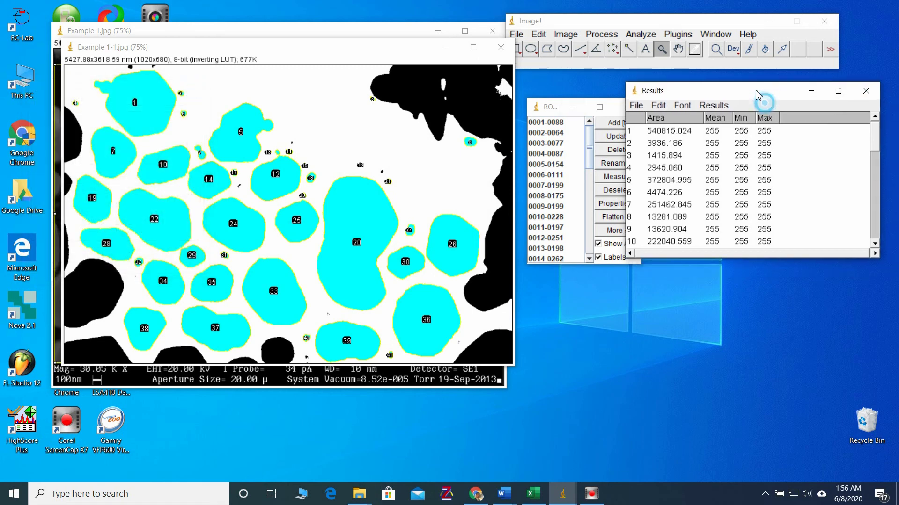
# Add Summarize rows to Results (SD 235180.536, min 1415.894, max 1181110.789) and widen the Area column.
pyautogui.click(714, 105)
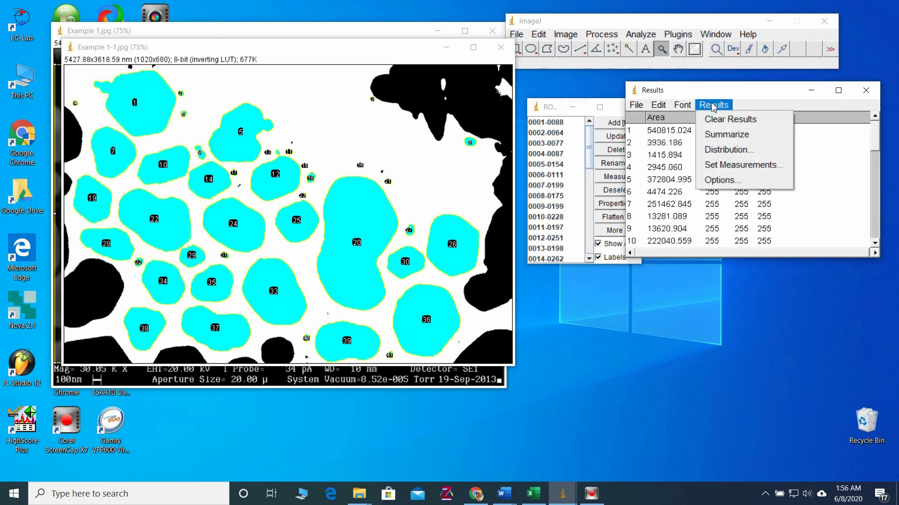
pyautogui.click(716, 136)
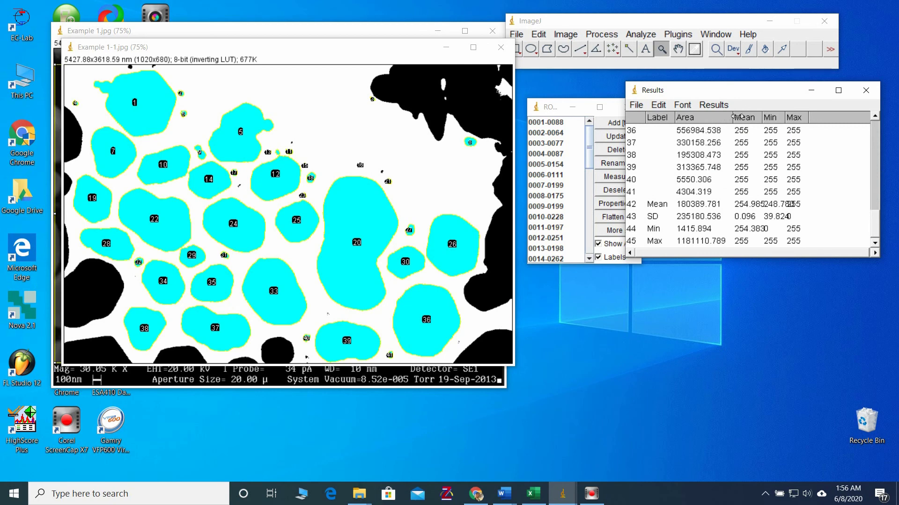
pyautogui.moveTo(733, 117); pyautogui.dragTo(766, 119)
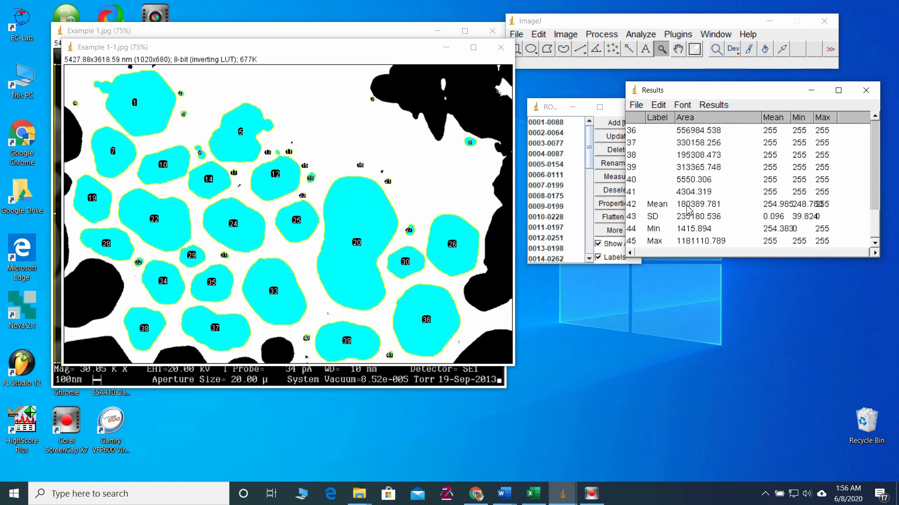
pyautogui.click(686, 206)
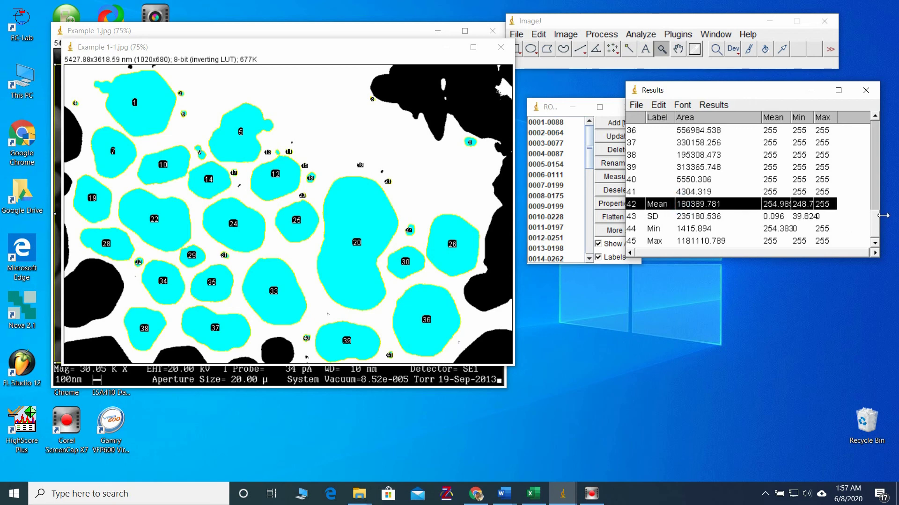
# Move the Results table and thresholded image aside to uncover Example 1.jpg.
pyautogui.moveTo(756, 94); pyautogui.dragTo(791, 137)
pyautogui.moveTo(329, 49)
pyautogui.mouseDown()
pyautogui.moveTo(392, 80)
pyautogui.moveTo(319, 52)
pyautogui.mouseUp()
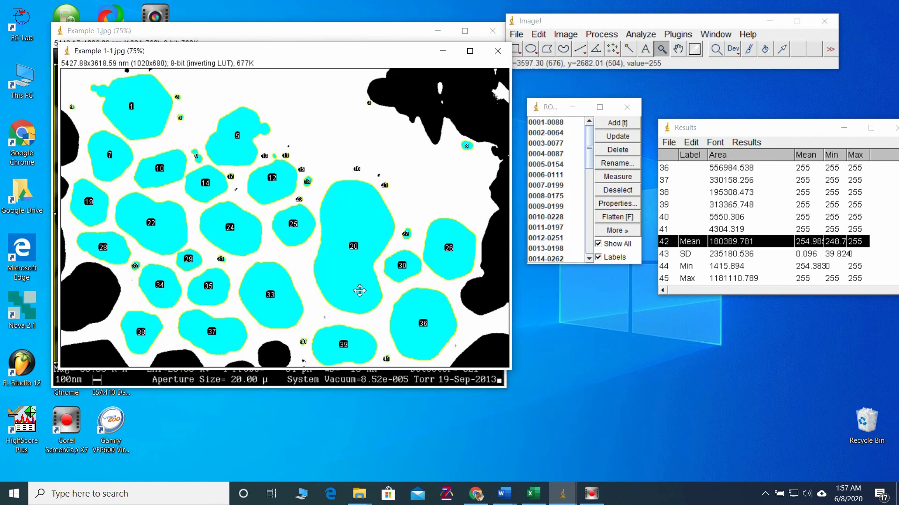
pyautogui.moveTo(347, 55); pyautogui.dragTo(344, 217)
# Duplicate Example 1.jpg as Example 1-2.jpg at 75% and show all ROI Manager outlines on it.
pyautogui.click(342, 41)
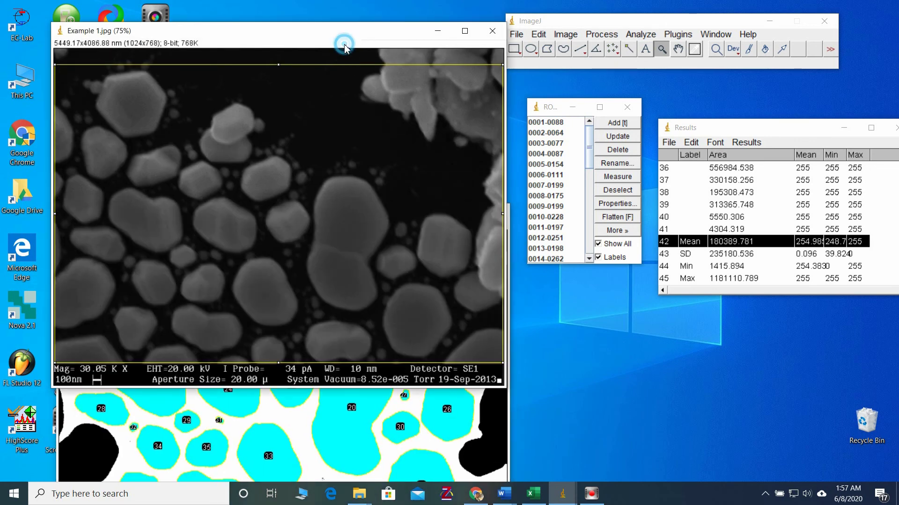
pyautogui.moveTo(322, 38); pyautogui.dragTo(315, 18)
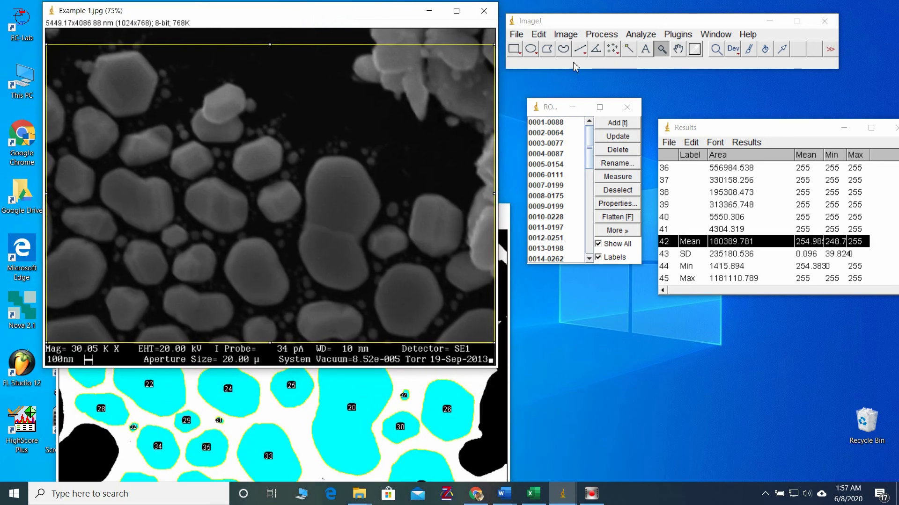
pyautogui.click(565, 35)
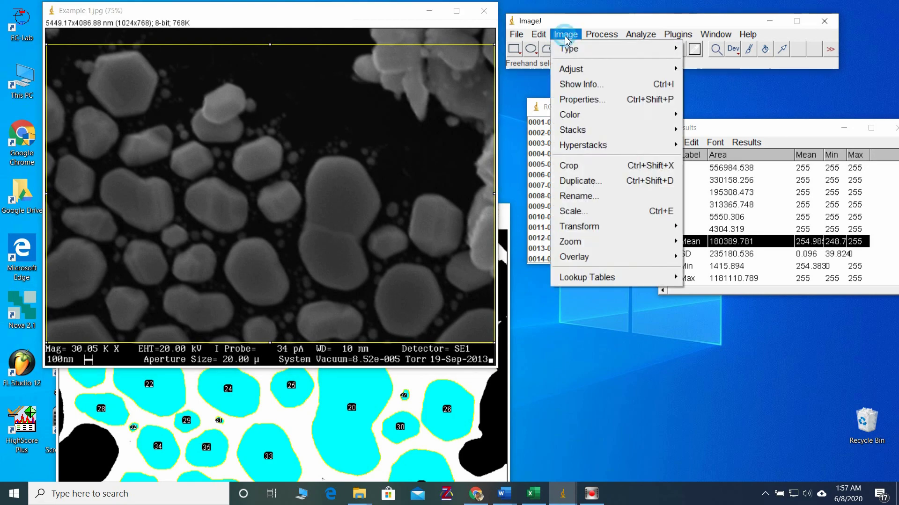
pyautogui.click(573, 181)
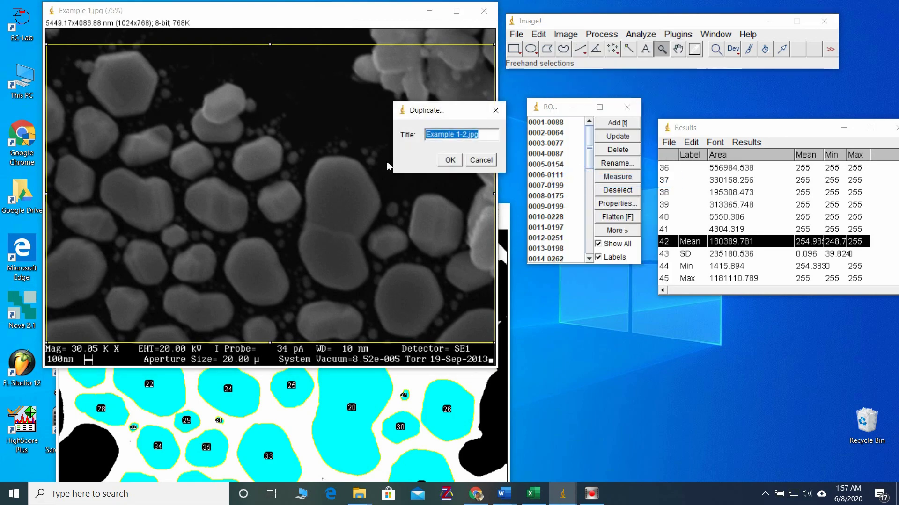
pyautogui.click(450, 160)
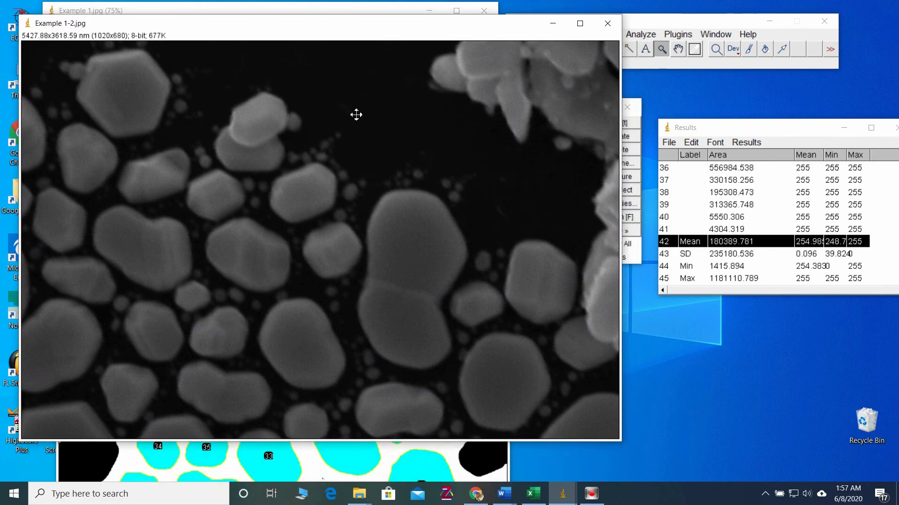
pyautogui.rightClick(361, 183)
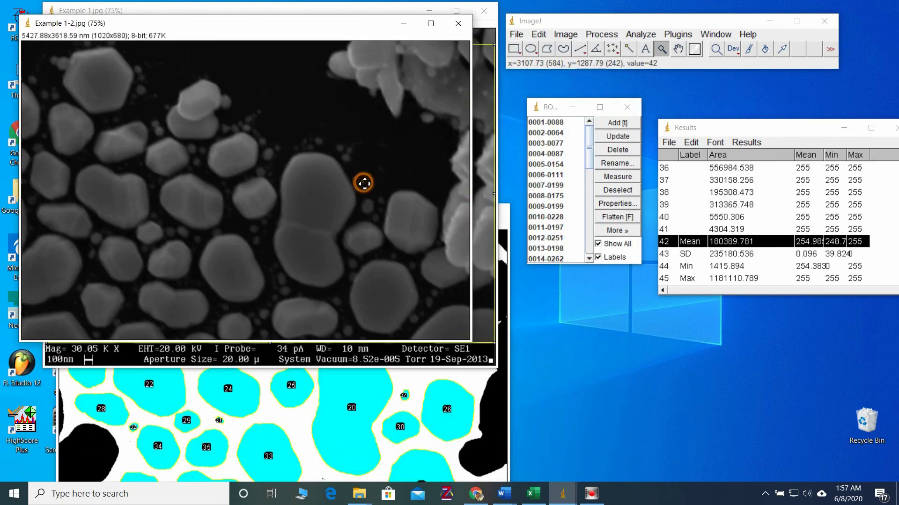
pyautogui.click(598, 245)
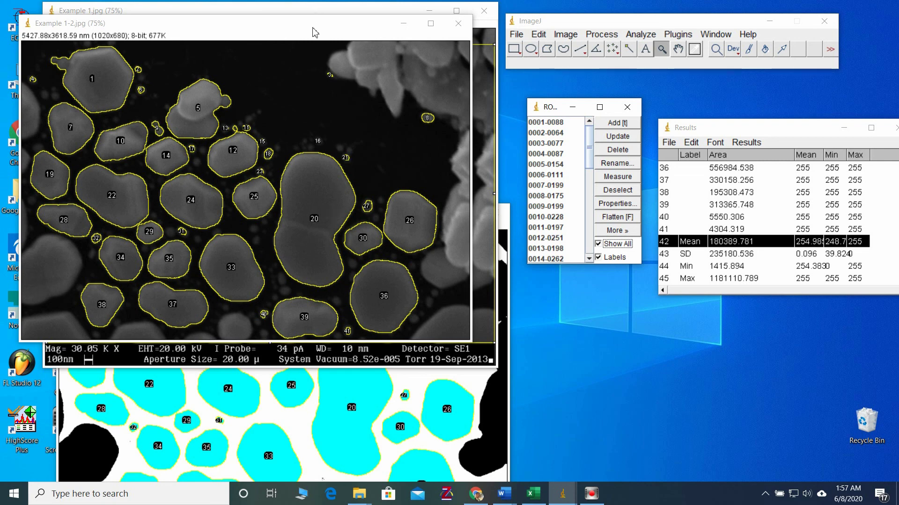
pyautogui.moveTo(310, 24); pyautogui.dragTo(324, 64)
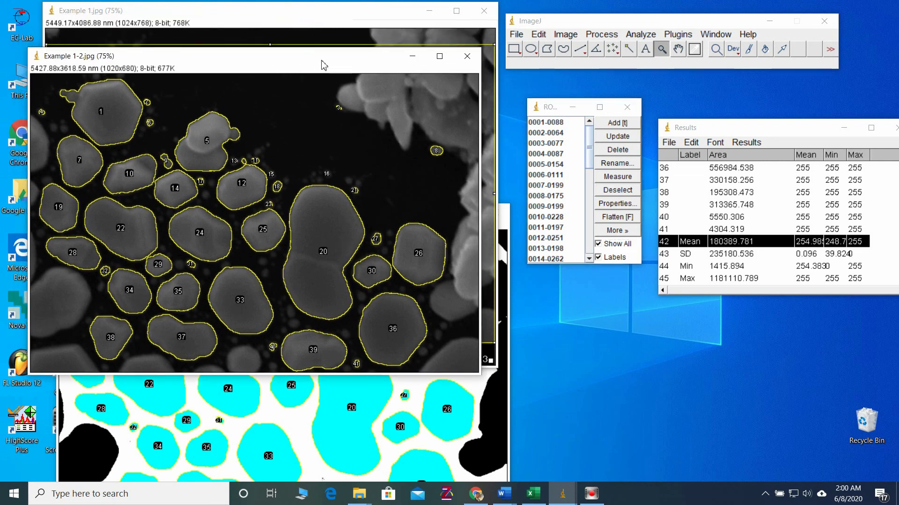